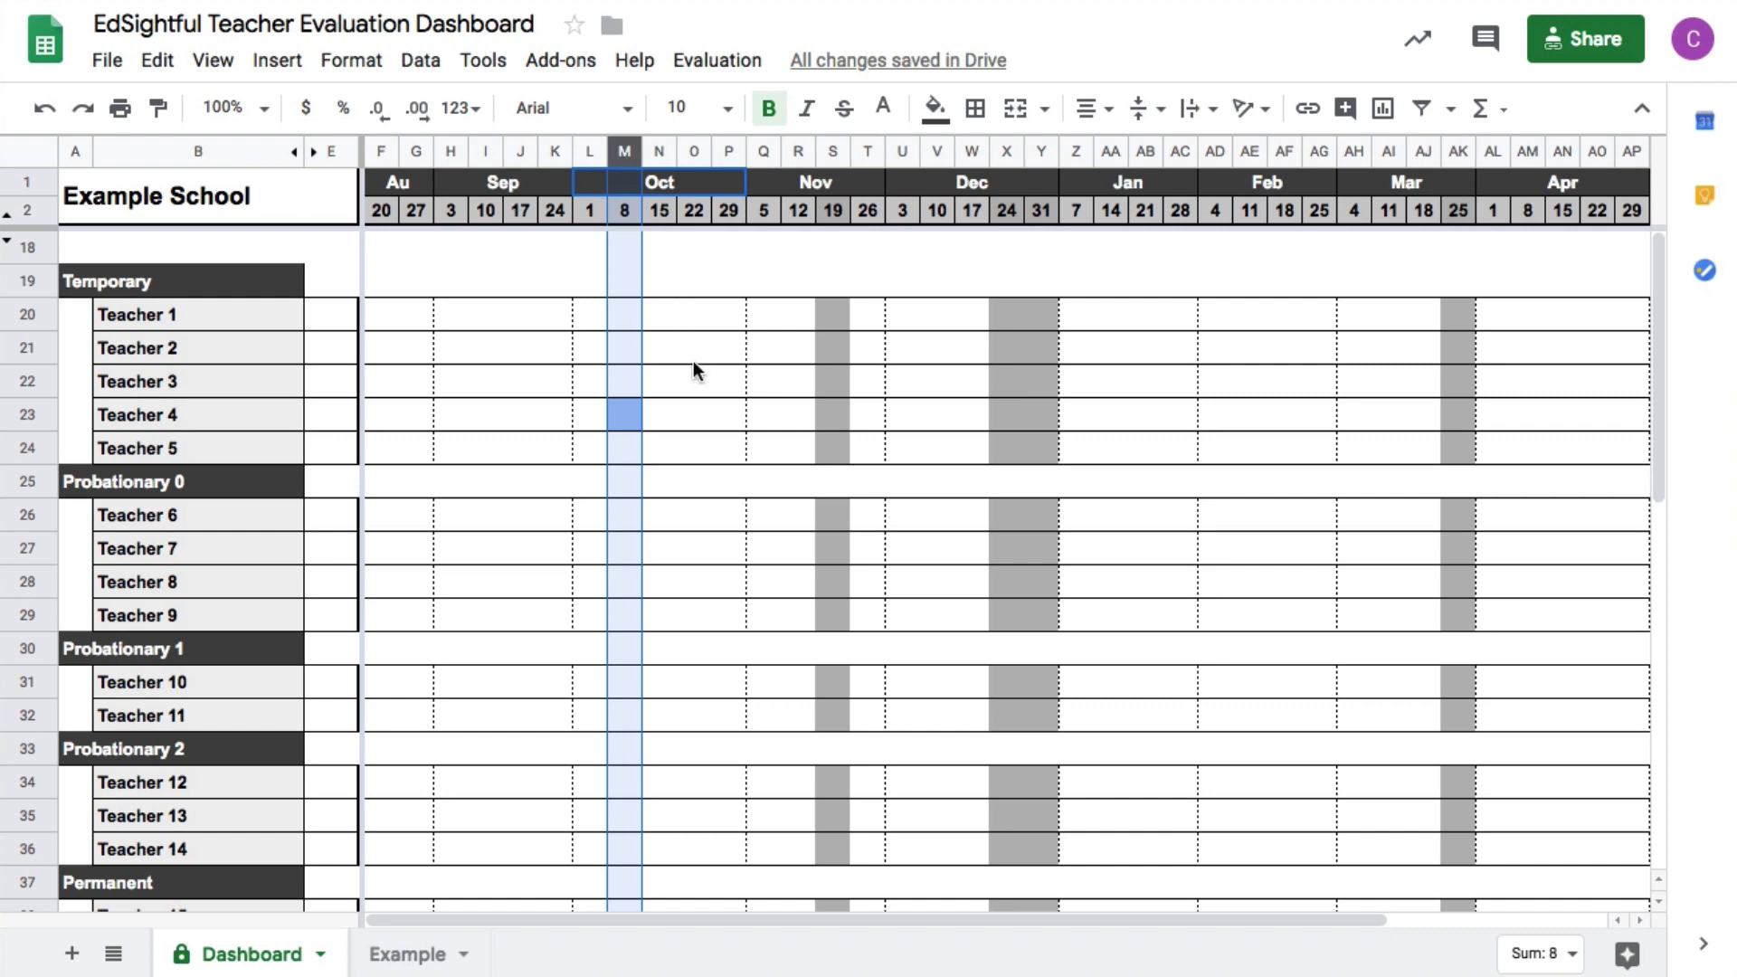
Step: Open the form response linked in Teacher 4's October 8 cell and review its dates, observed standards and WCPR rating
left_click(694, 380)
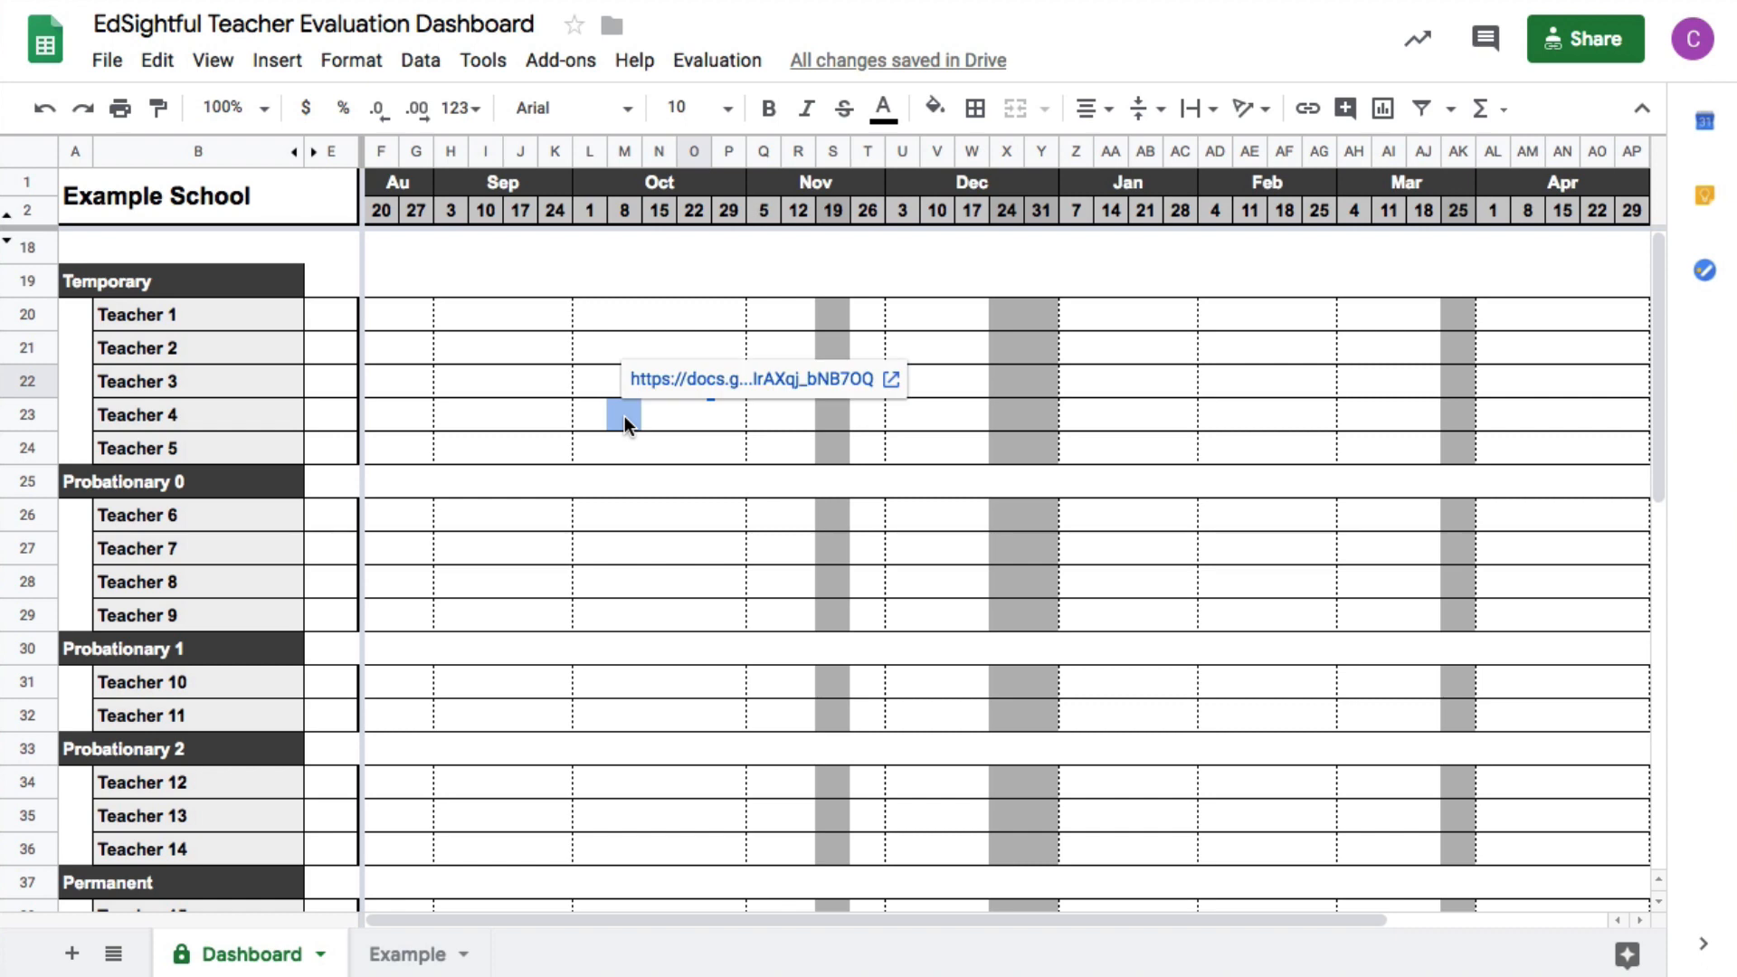
left_click(661, 380)
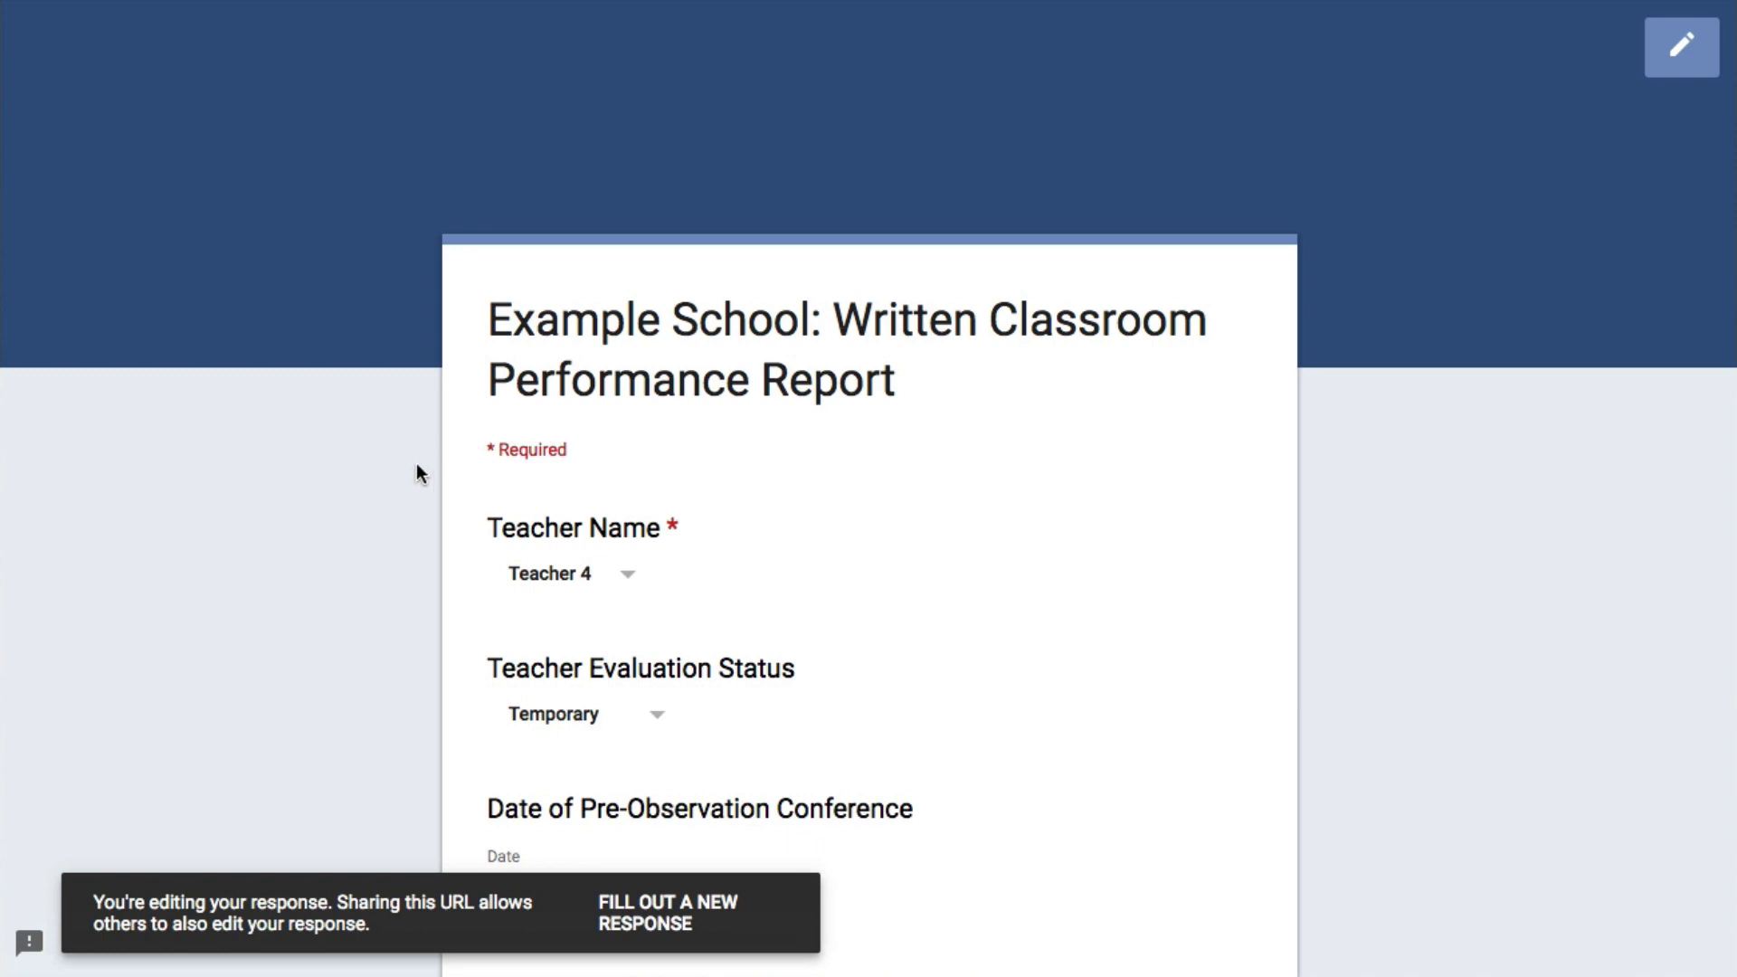
scroll(416, 466, "down", 2)
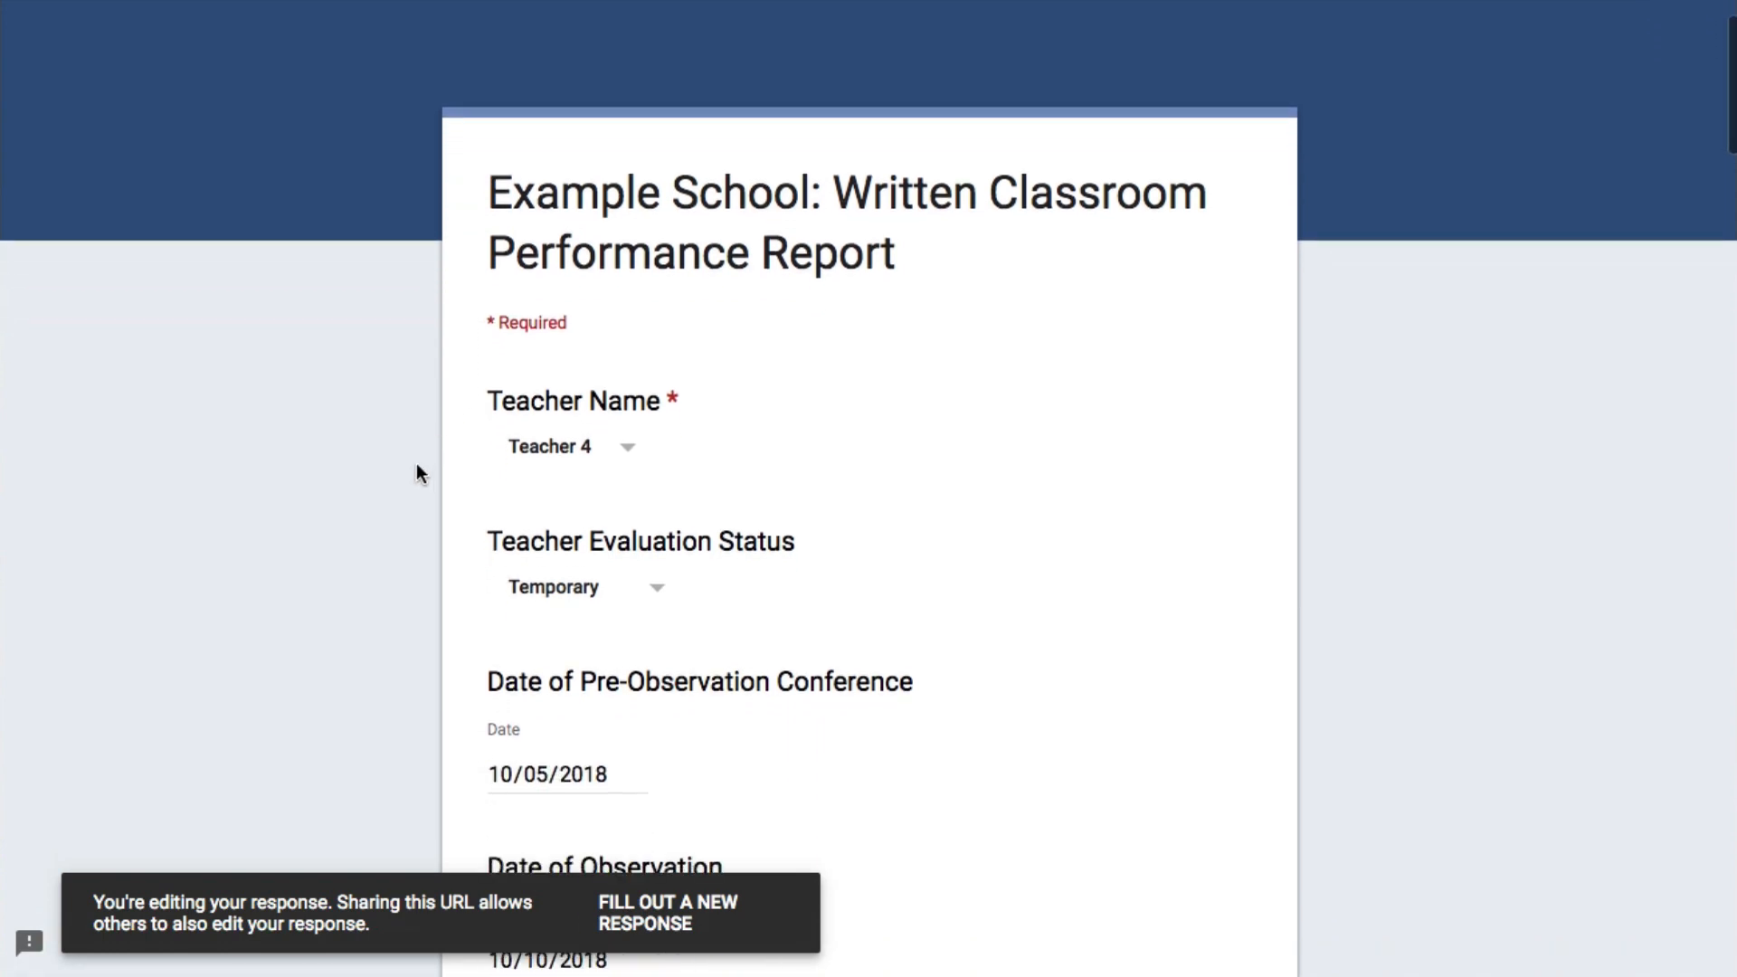
scroll(417, 465, "down", 5)
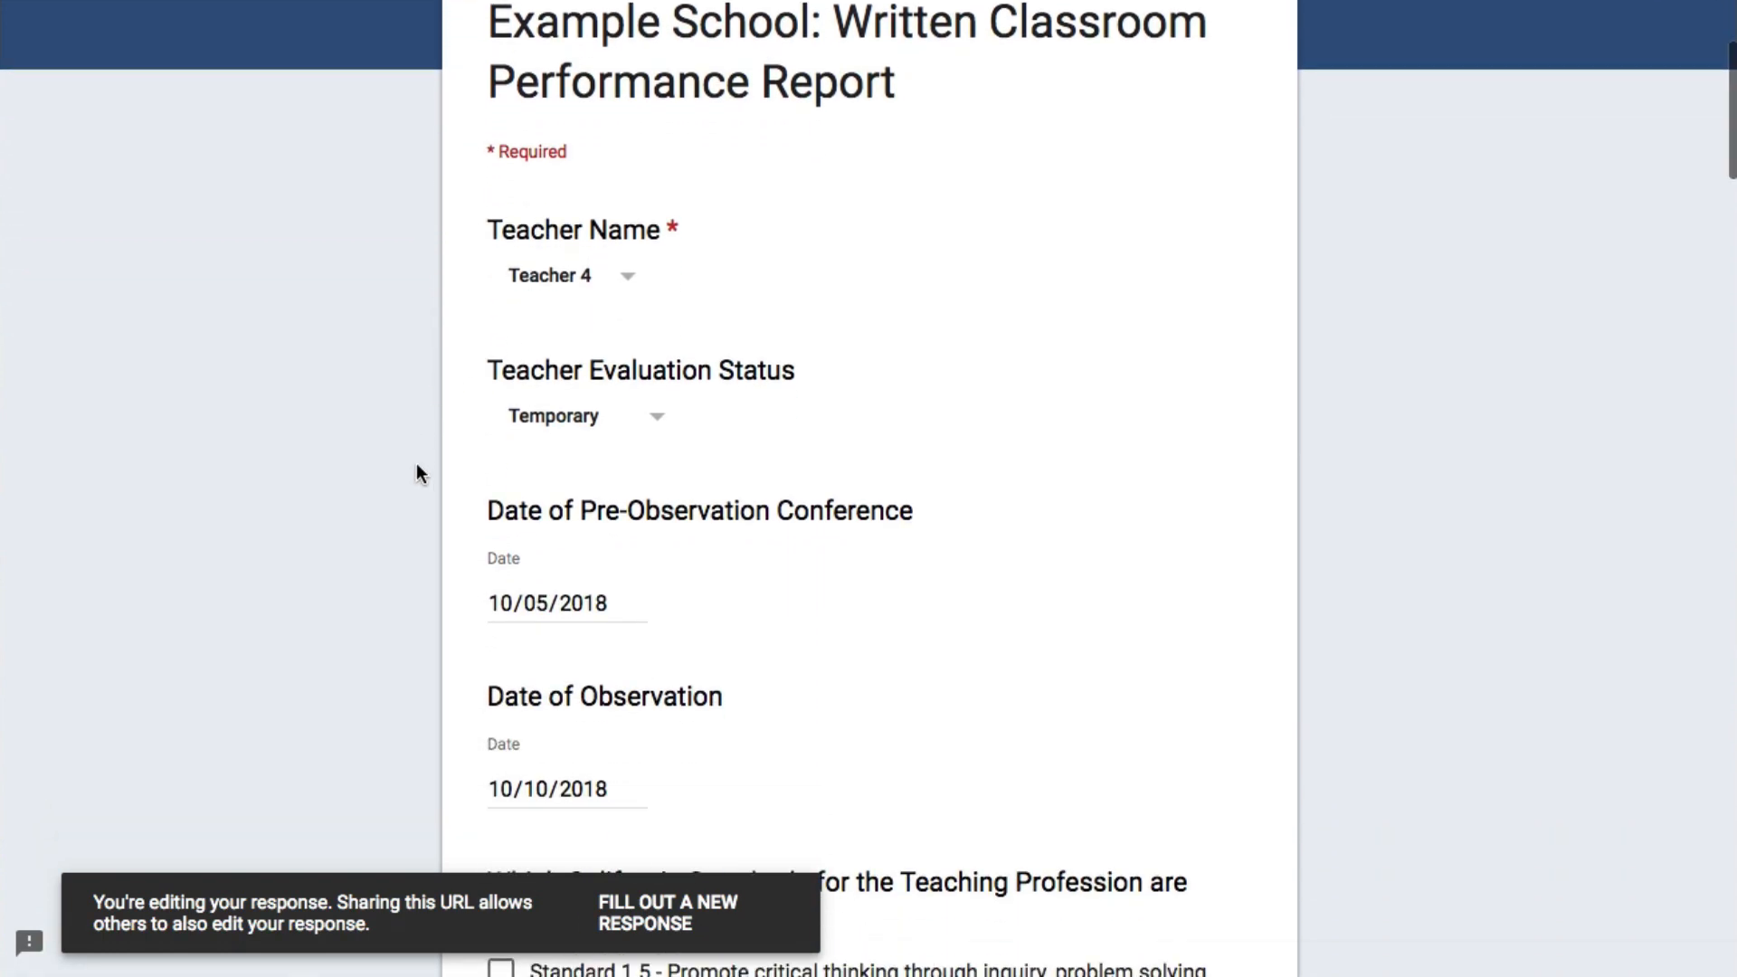
scroll(417, 453, "down", 7)
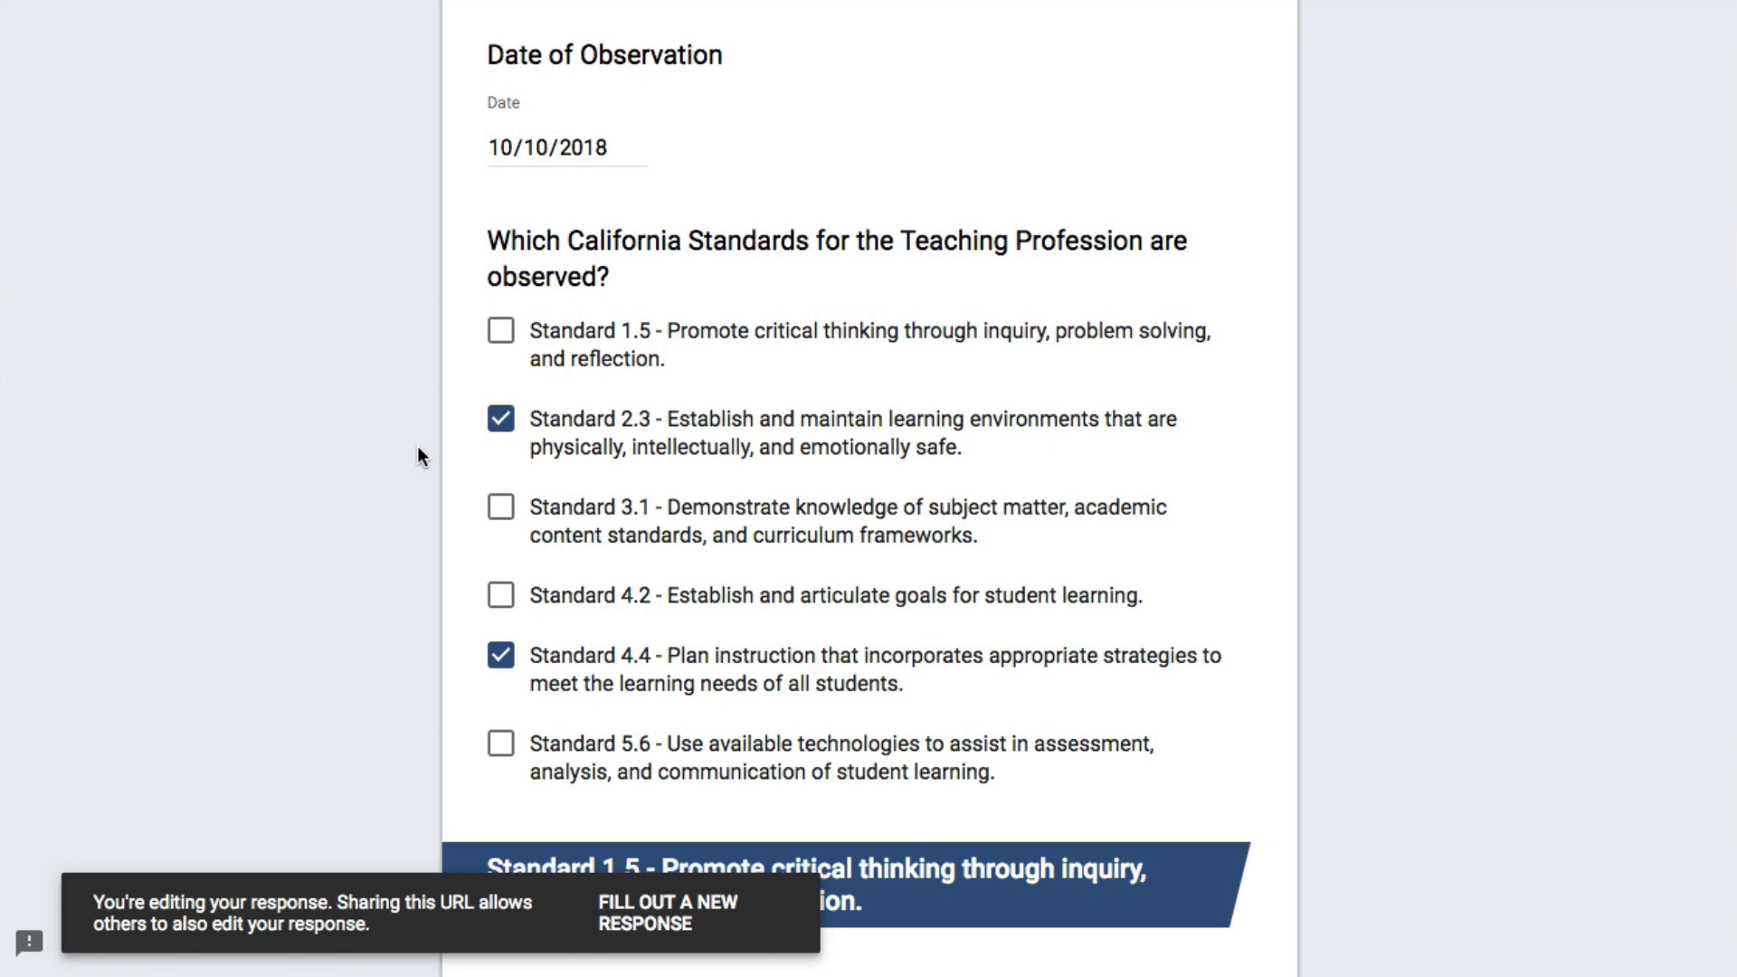
scroll(416, 447, "down", 15)
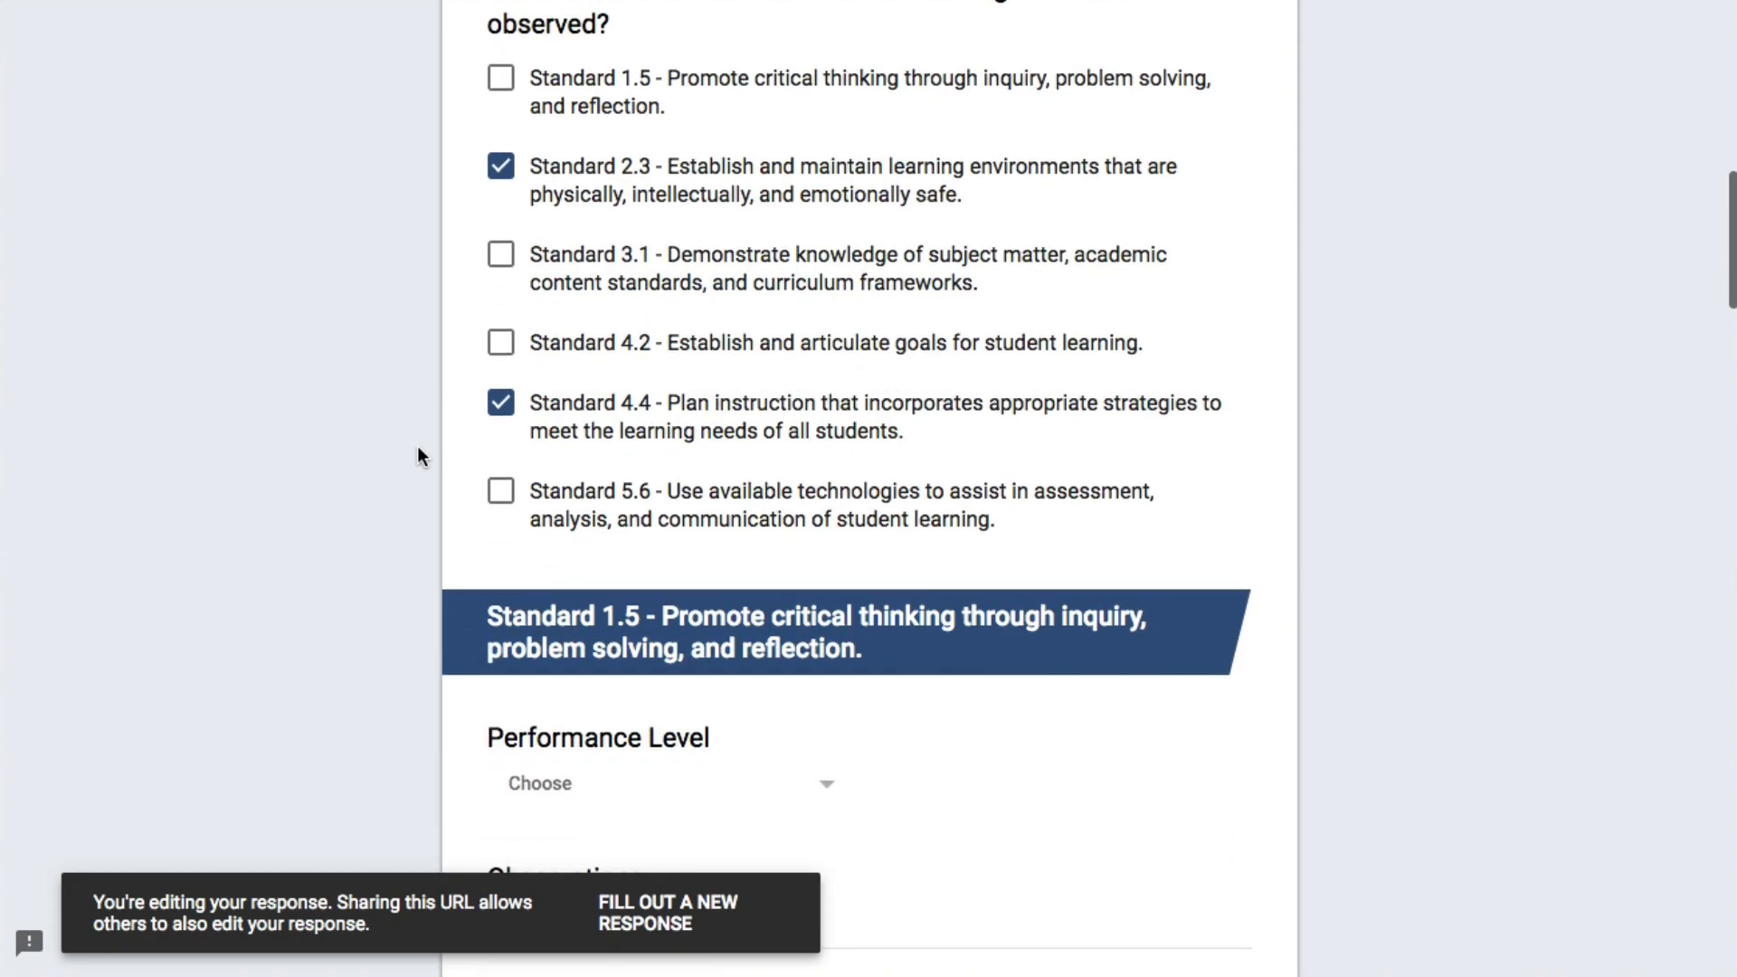
scroll(419, 443, "down", 15)
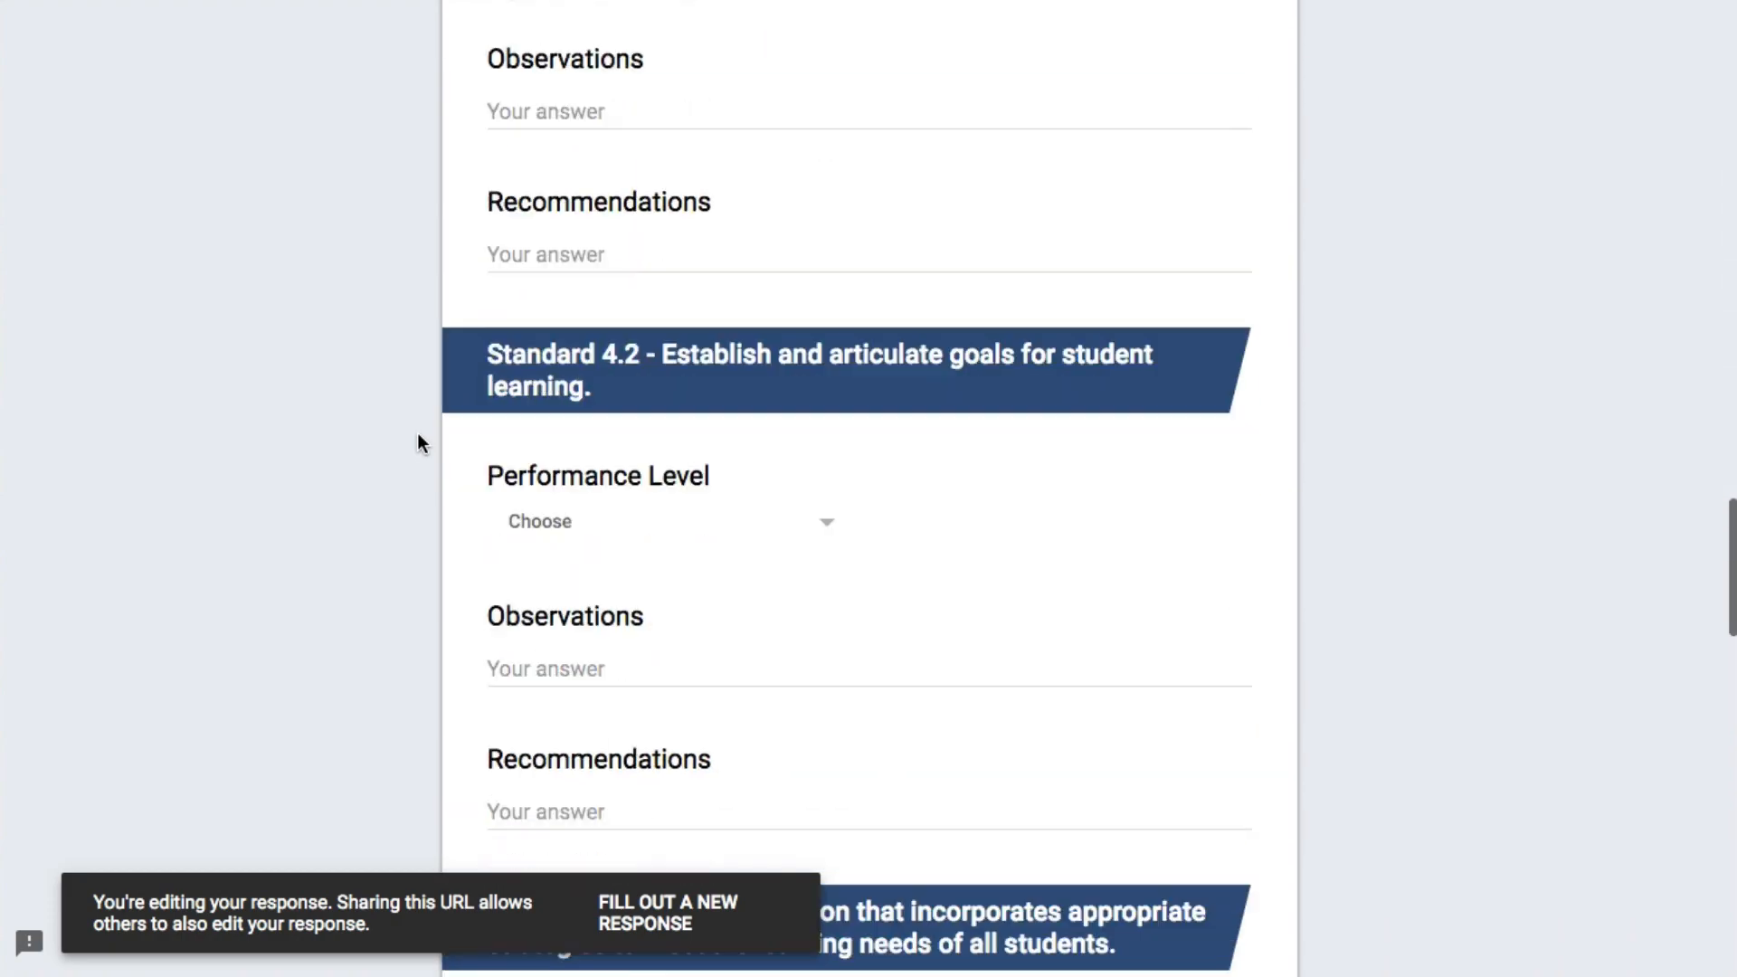
scroll(417, 442, "down", 15)
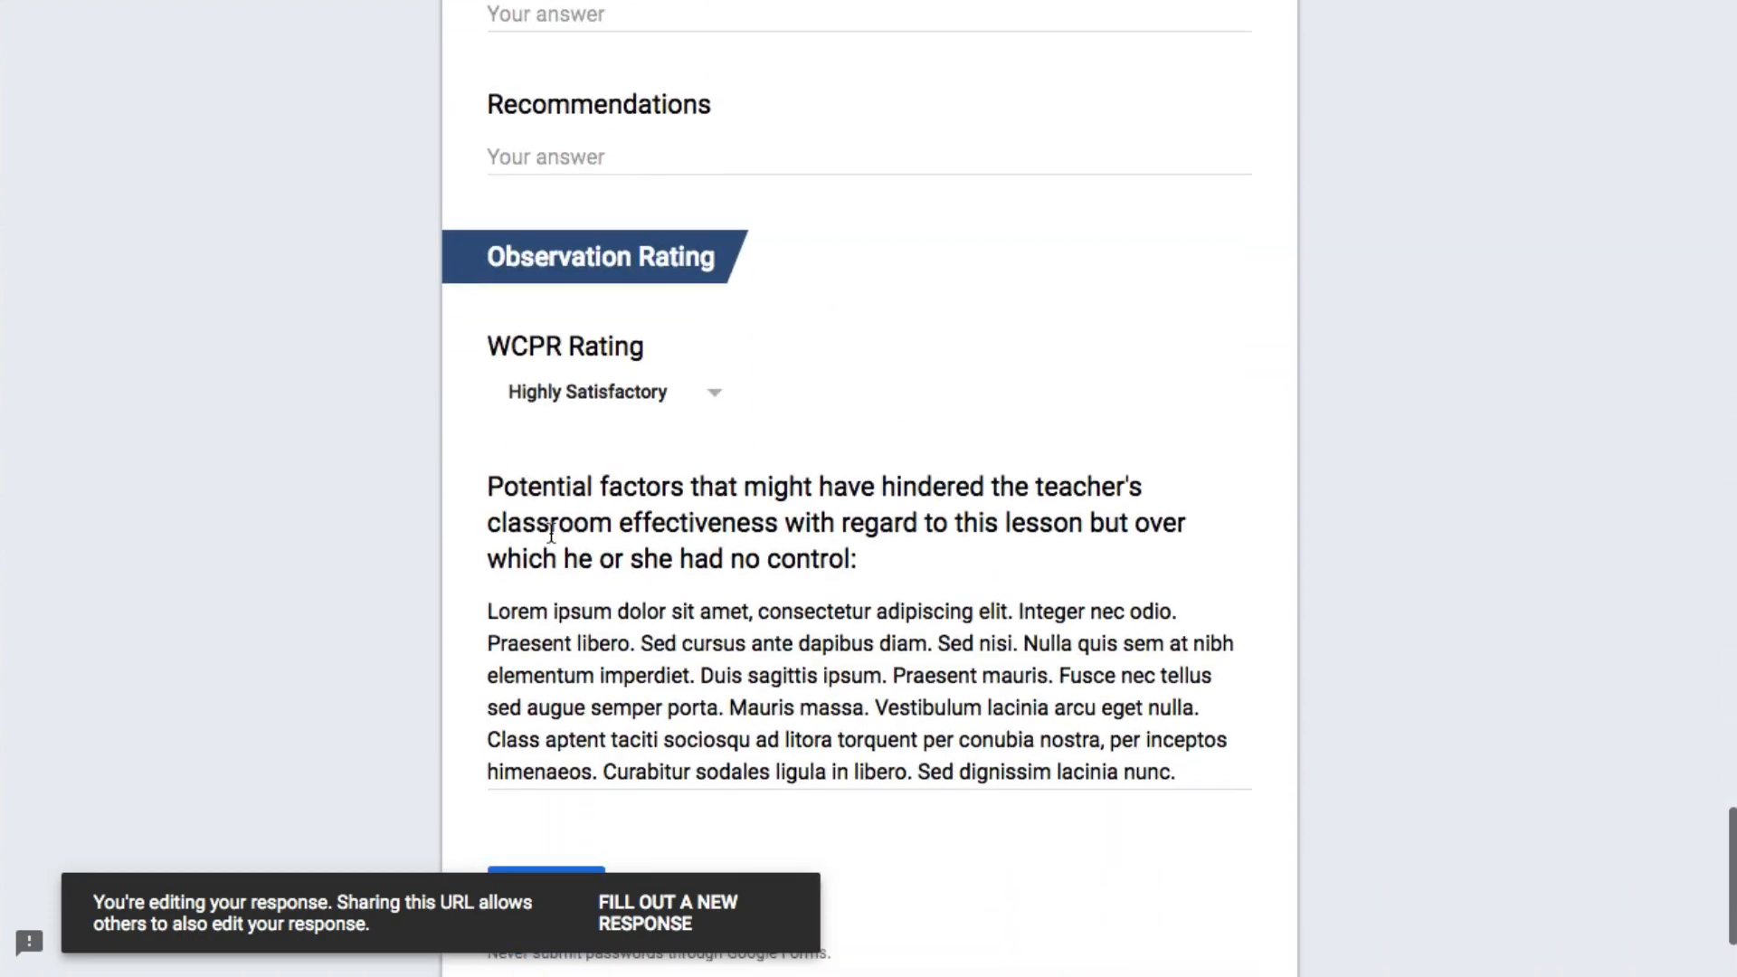
left_click(580, 668)
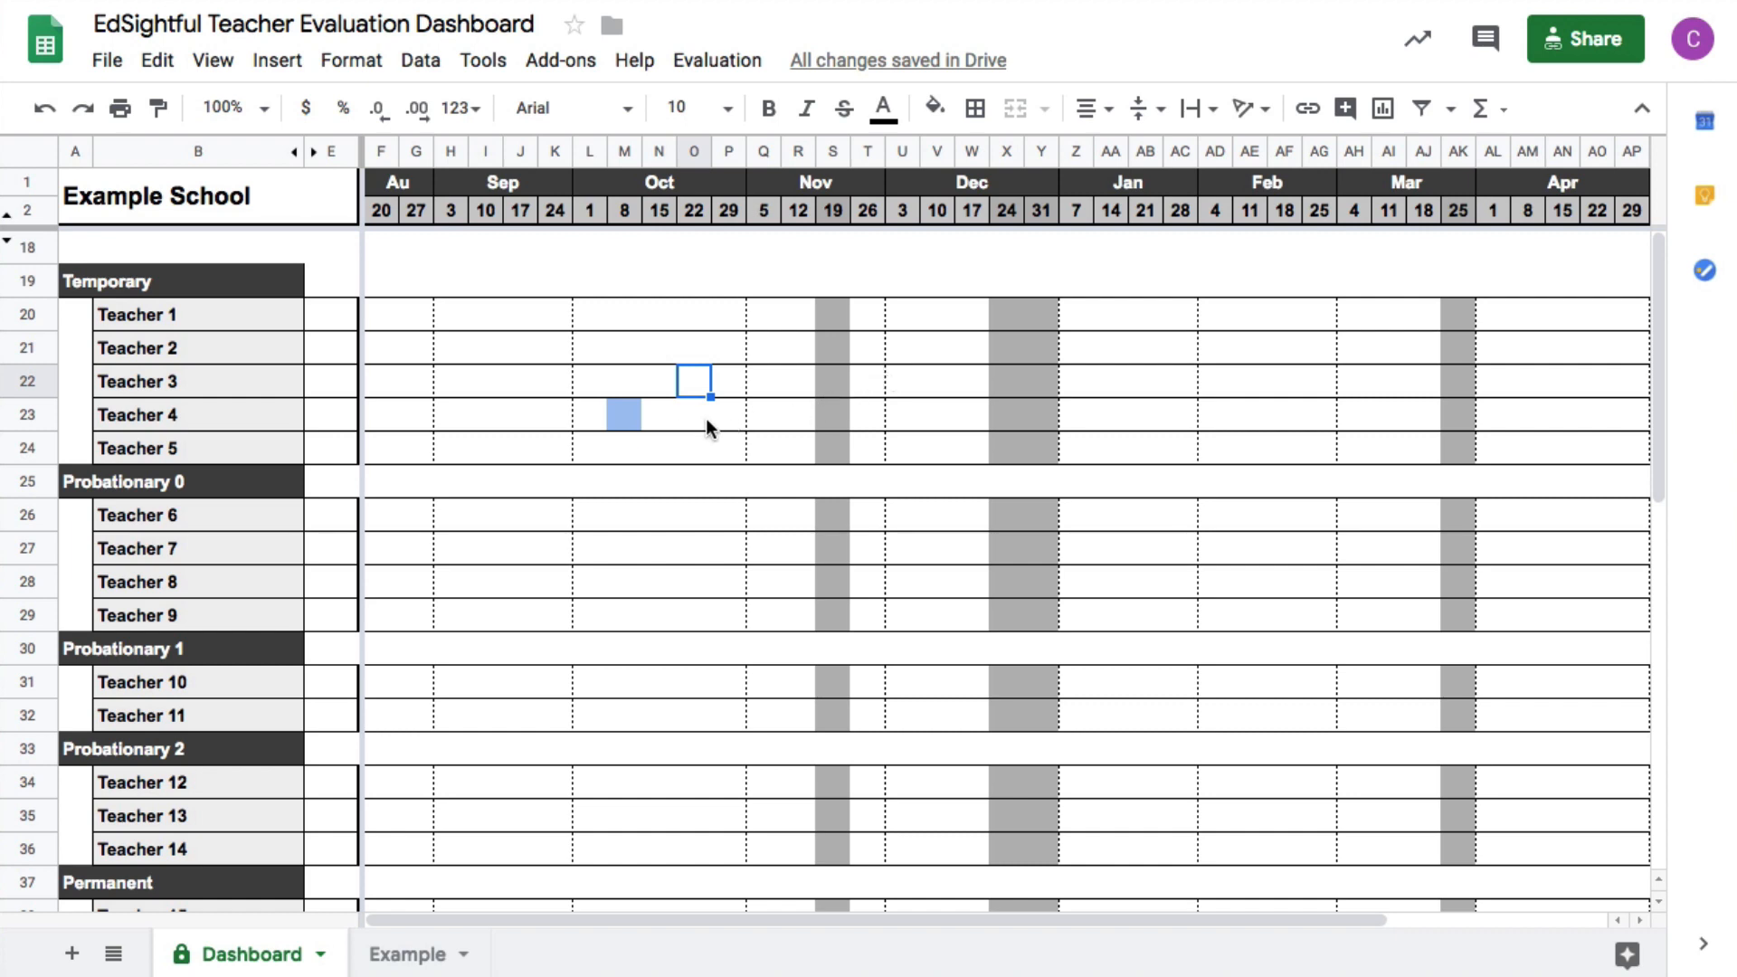
Step: Finalize Teacher 4's October 8 evaluation and send it to the teacher
left_click(629, 414)
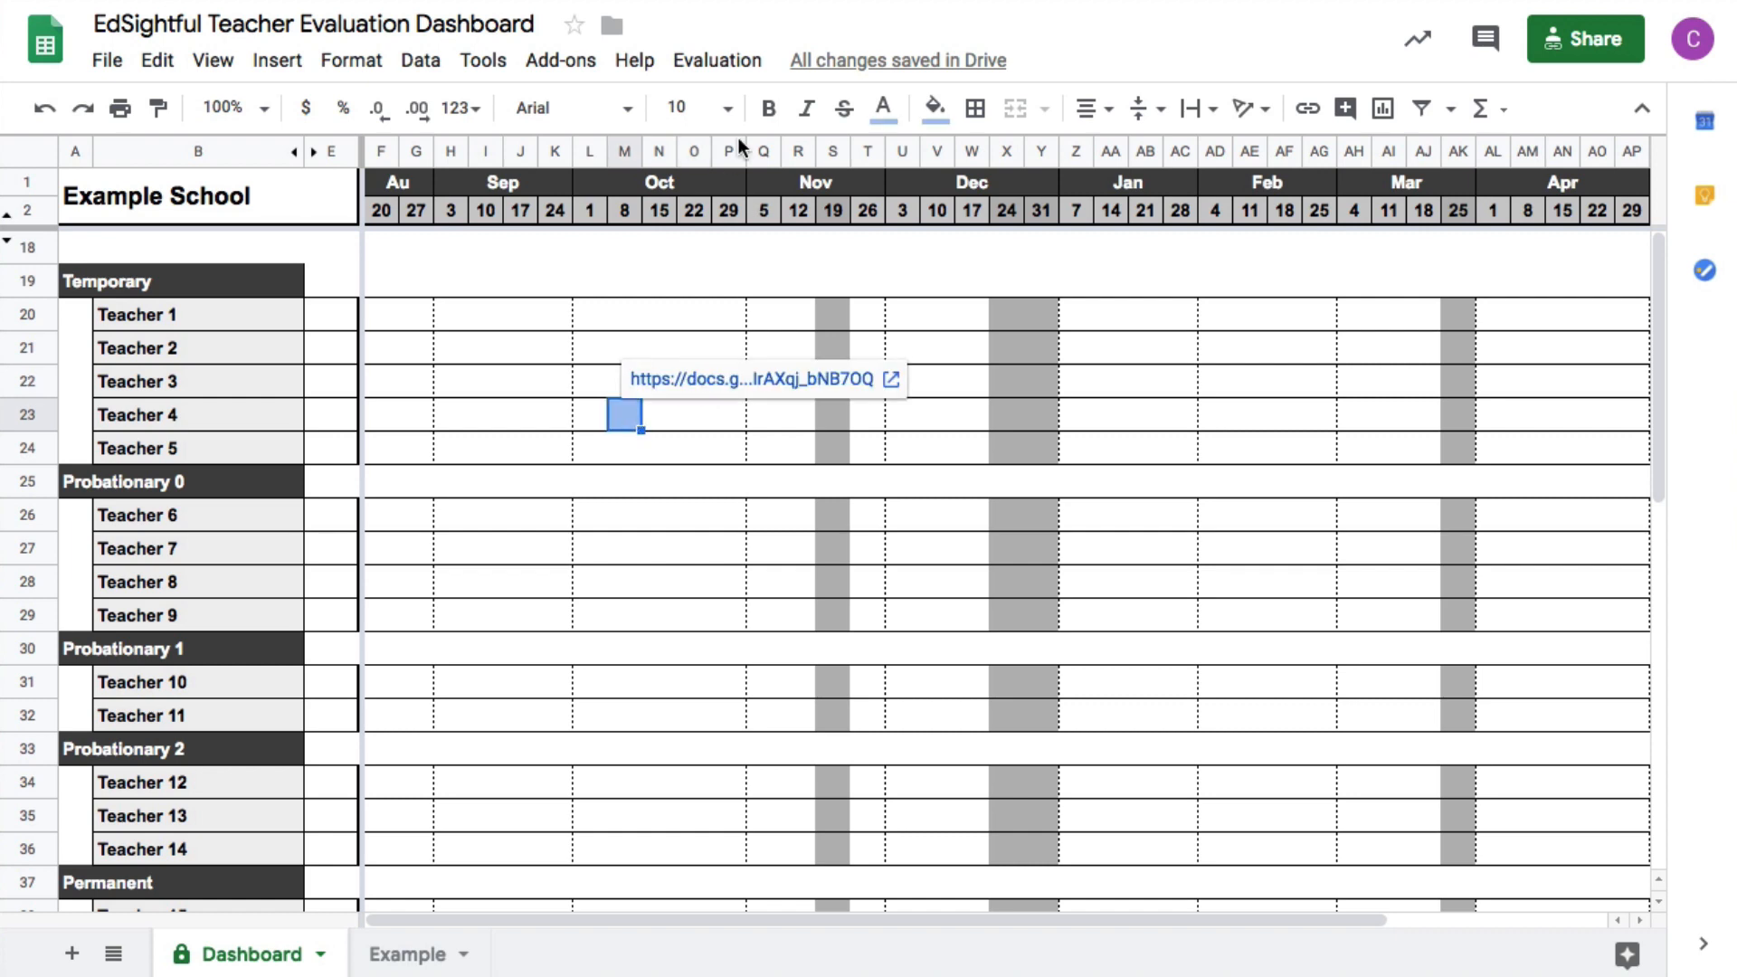
left_click(756, 63)
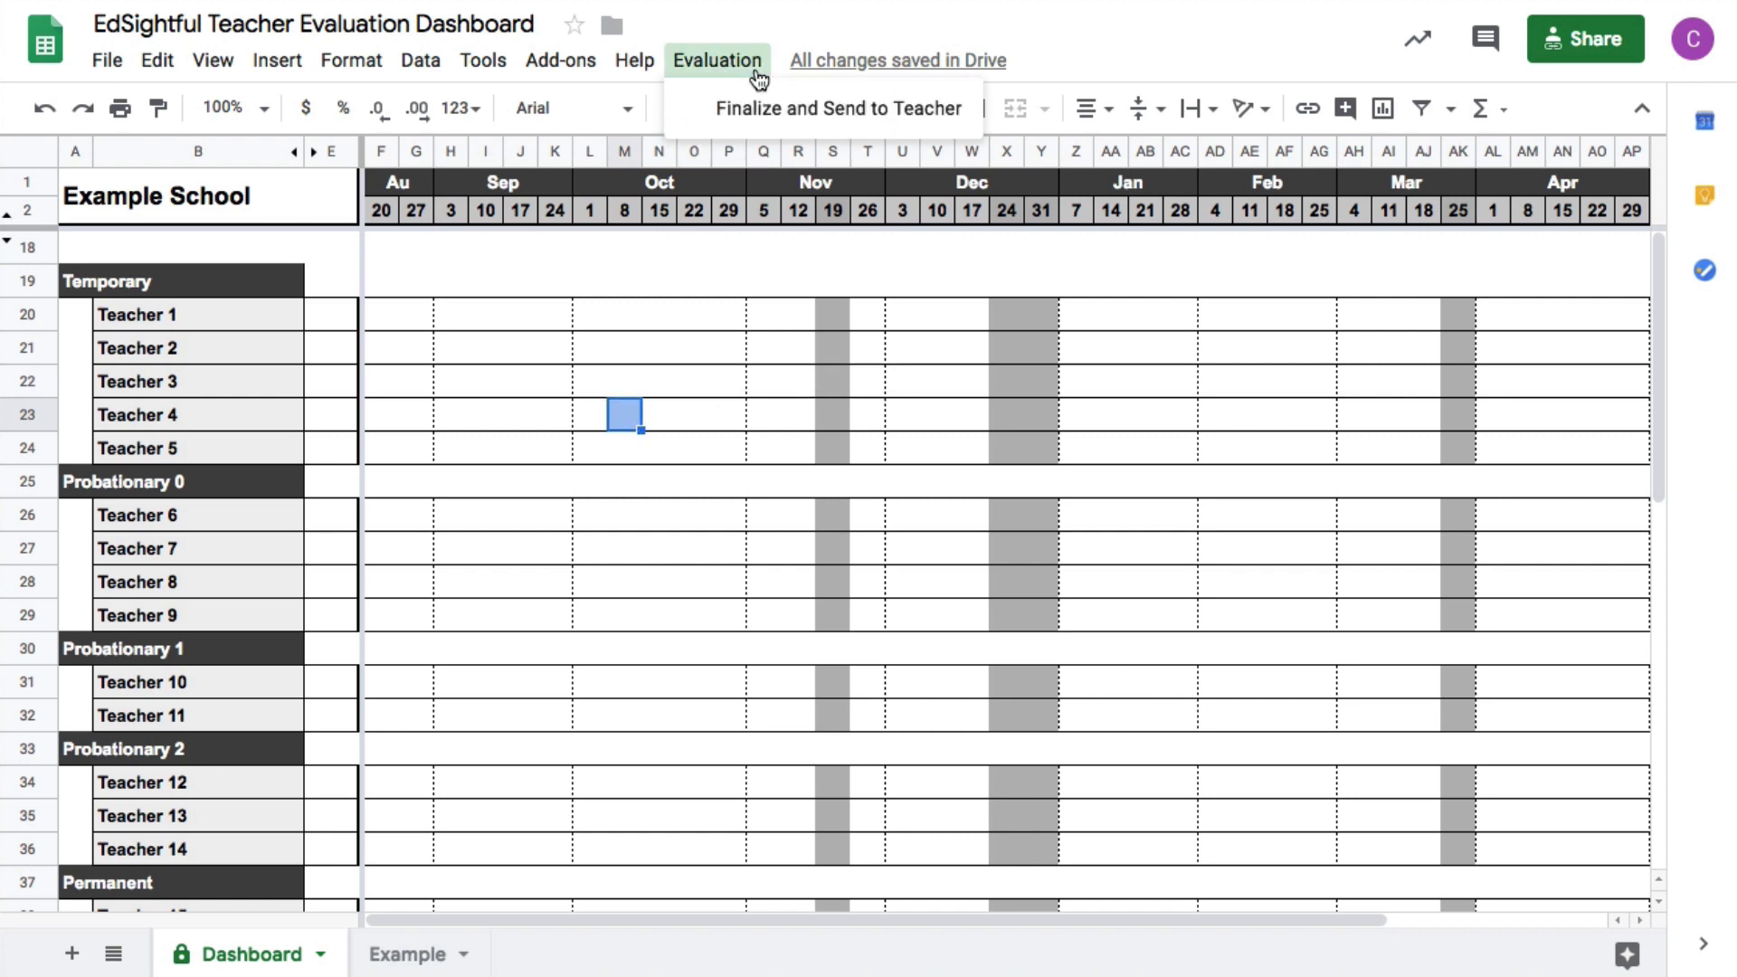
left_click(699, 109)
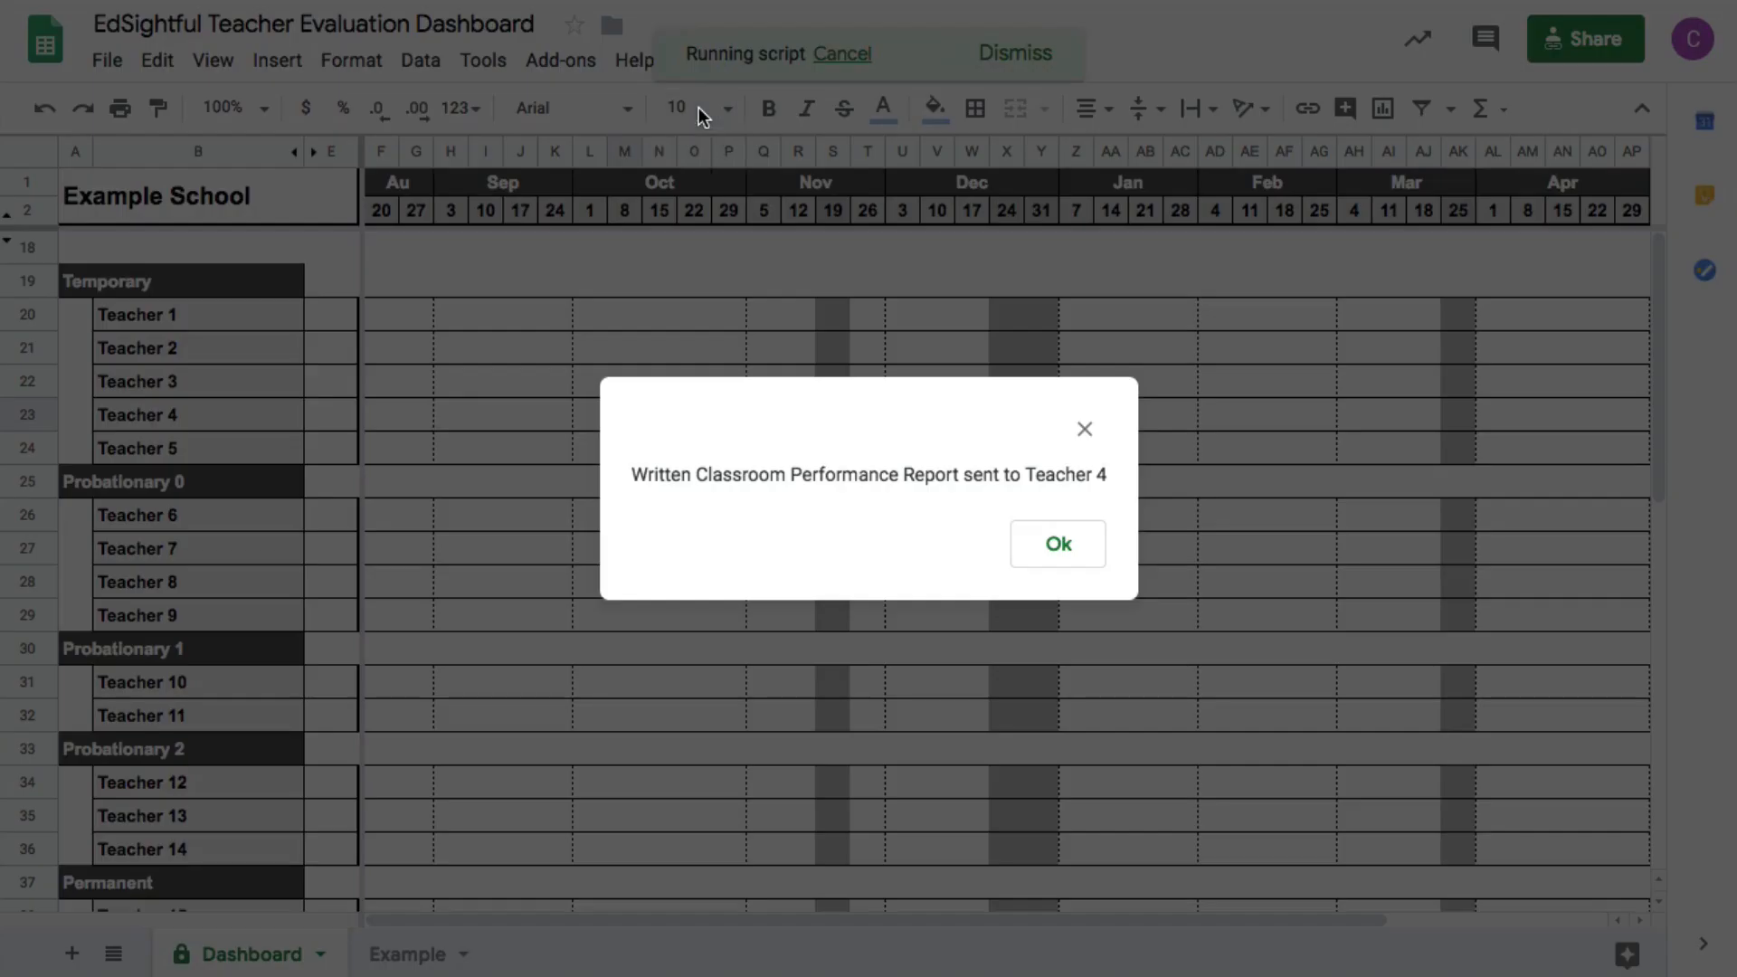
left_click(1073, 547)
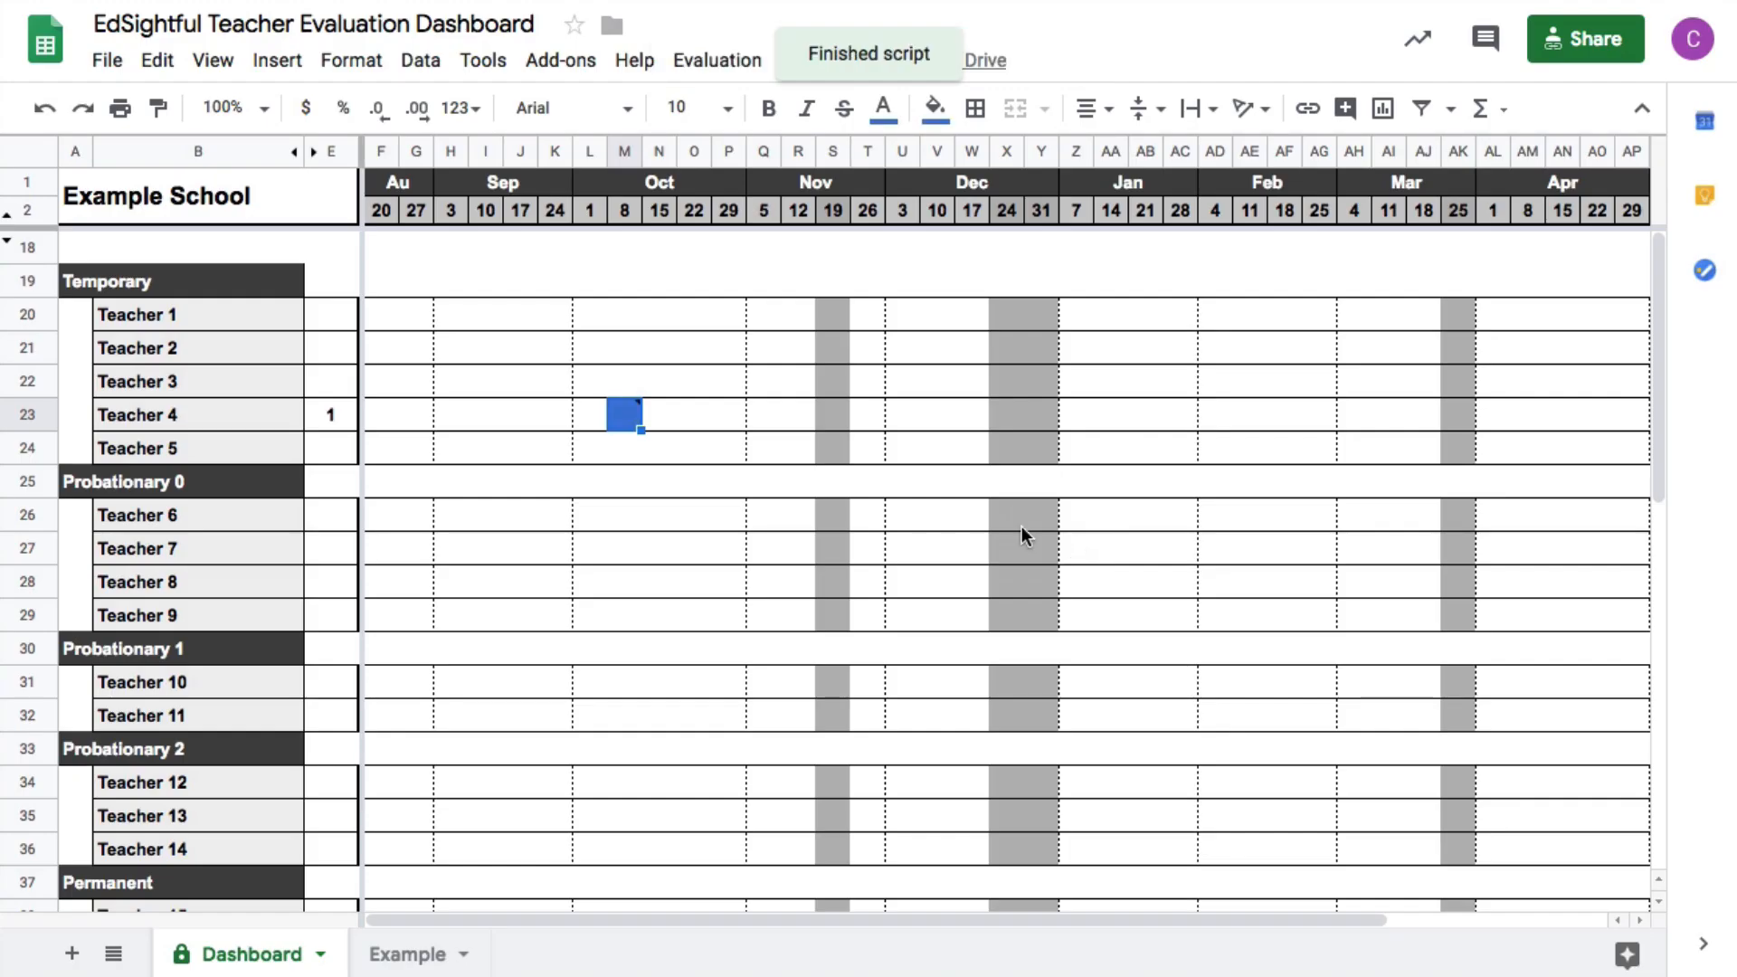
Step: Check the rating note on Teacher 4's October 8 cell and open the linked report document
left_click(721, 443)
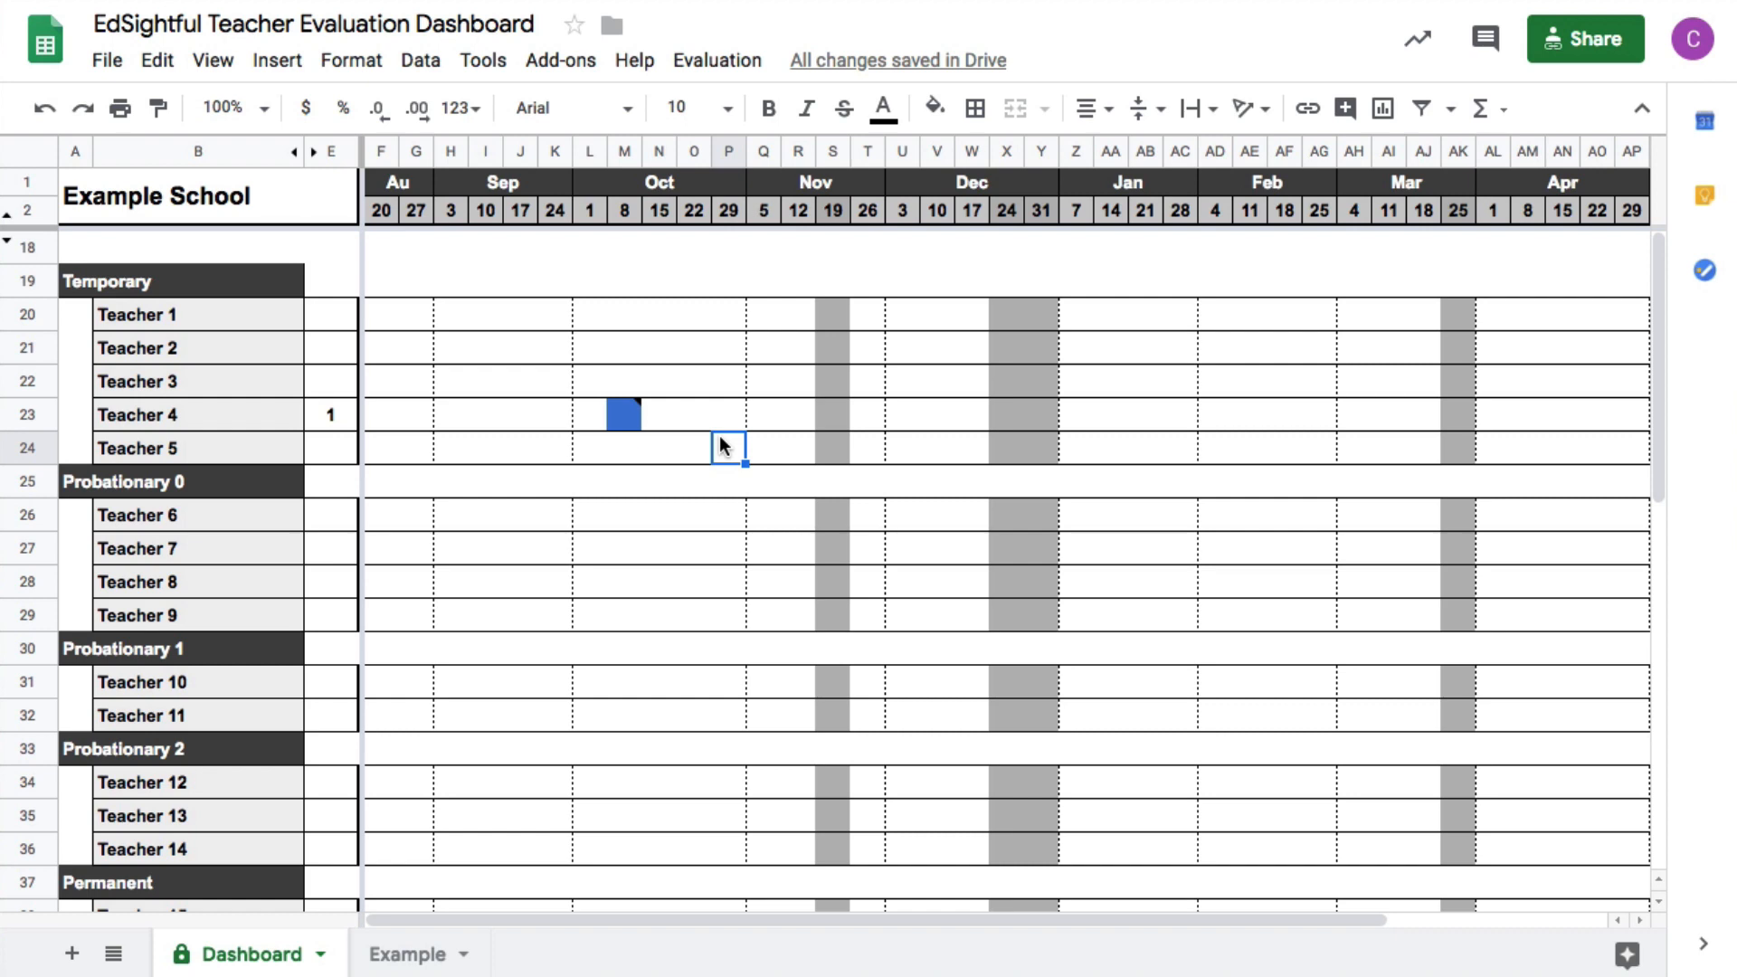
mouse_move(633, 412)
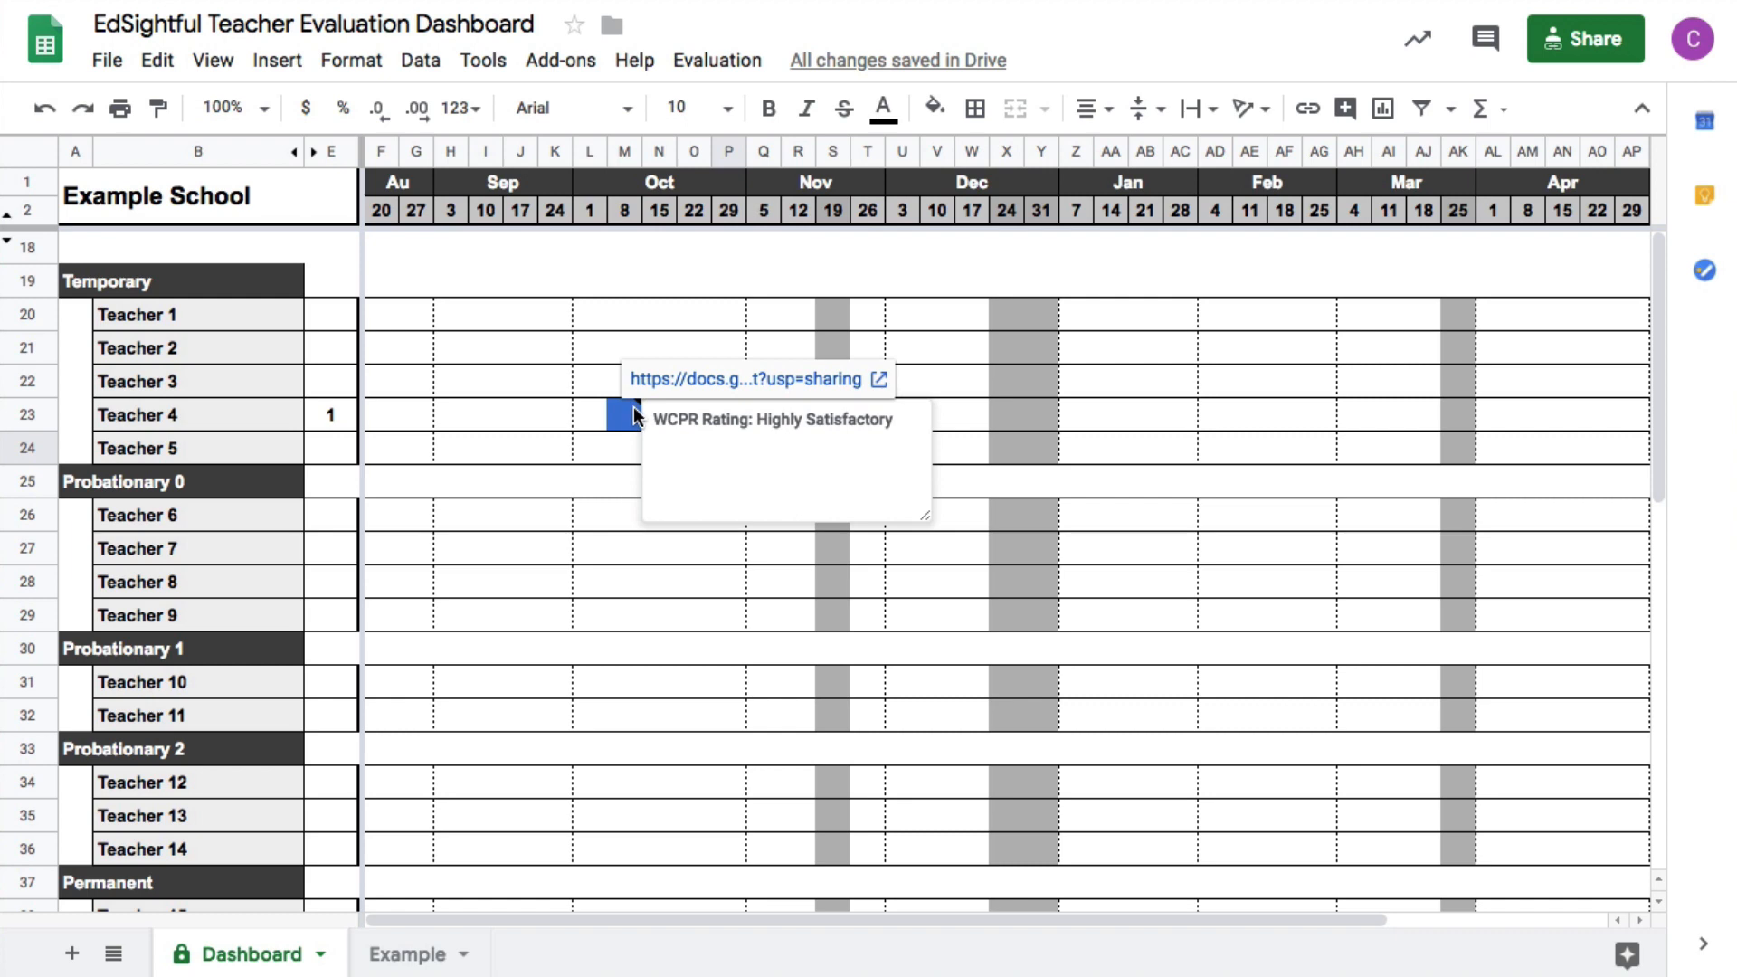
left_click(663, 382)
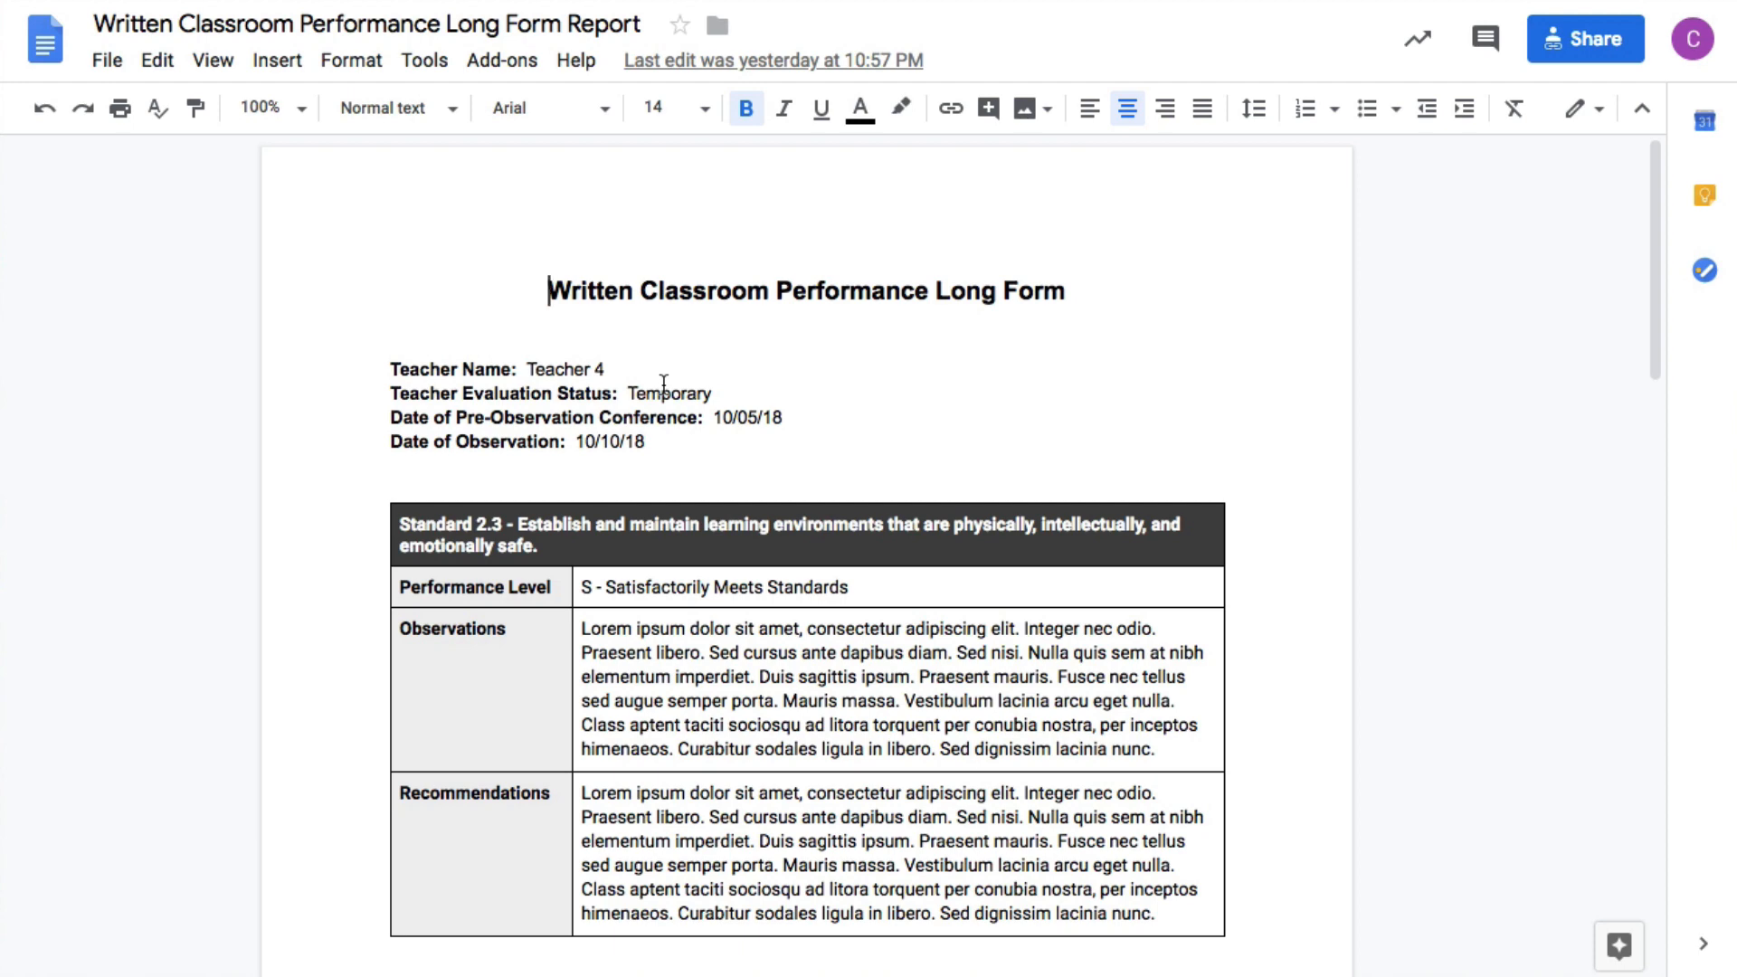
Step: Examine the report's teacher details, the Standard 2.3 and 4.4 sections, and the overall observation rating
left_click(726, 371)
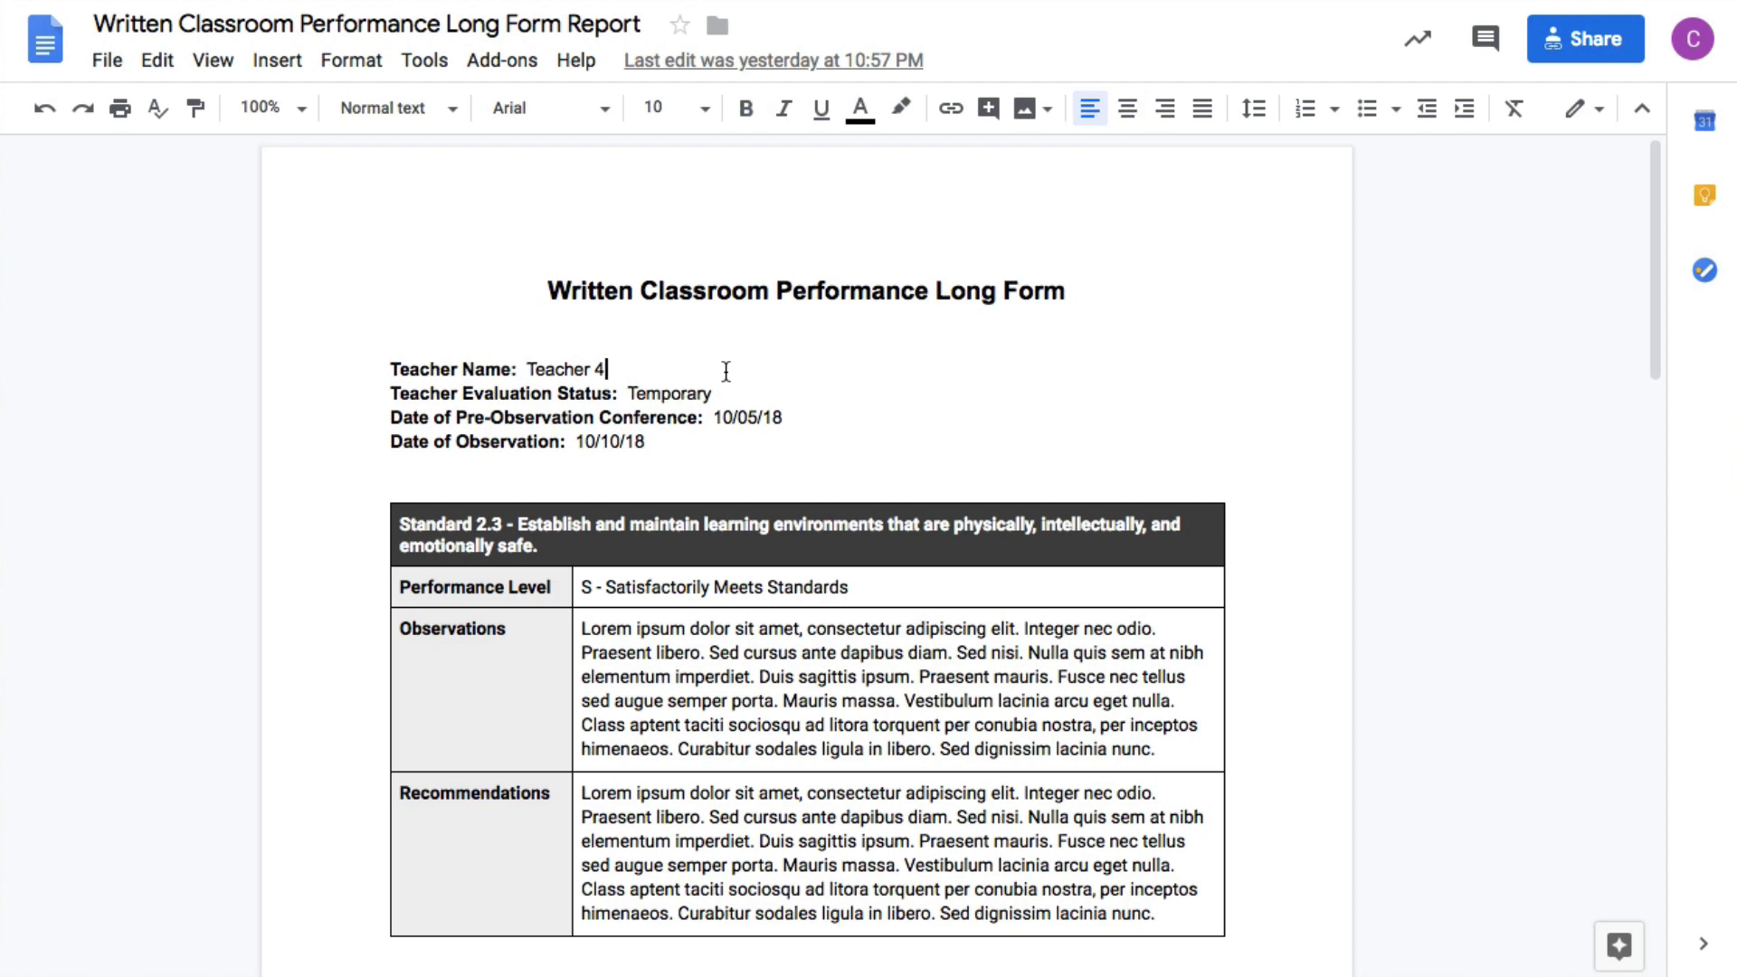
left_click(850, 422)
left_click(819, 448)
scroll(358, 702, "down", 5)
scroll(359, 703, "down", 2)
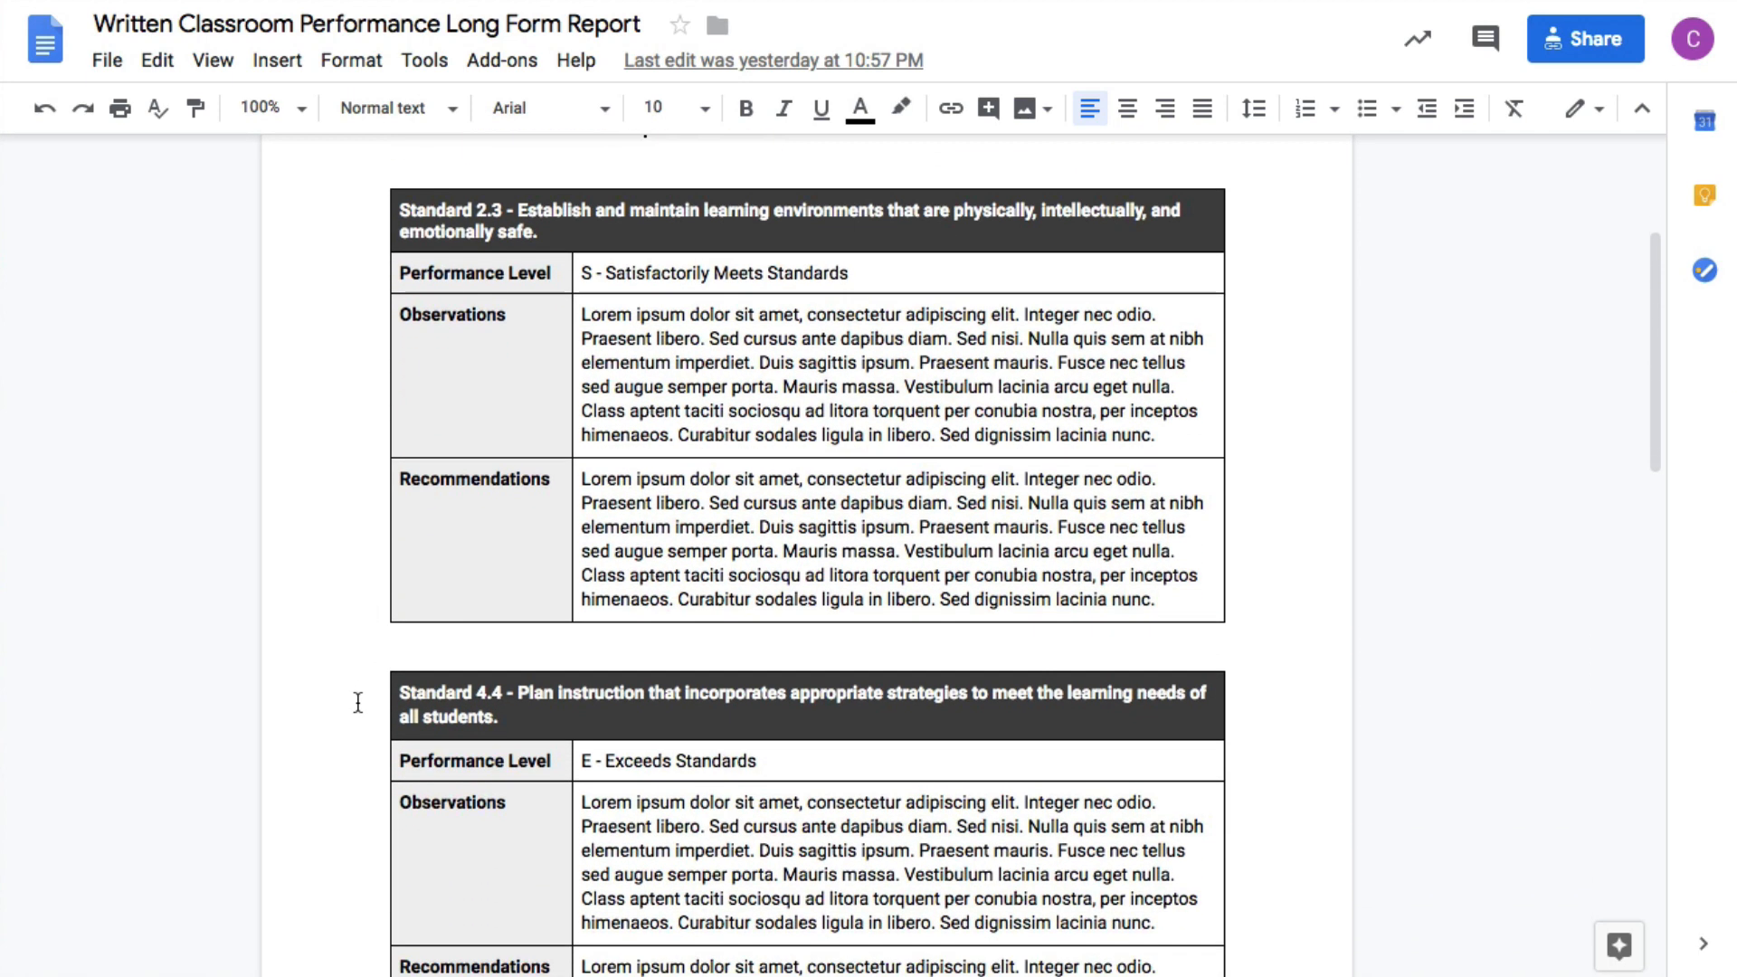
scroll(358, 702, "down", 1)
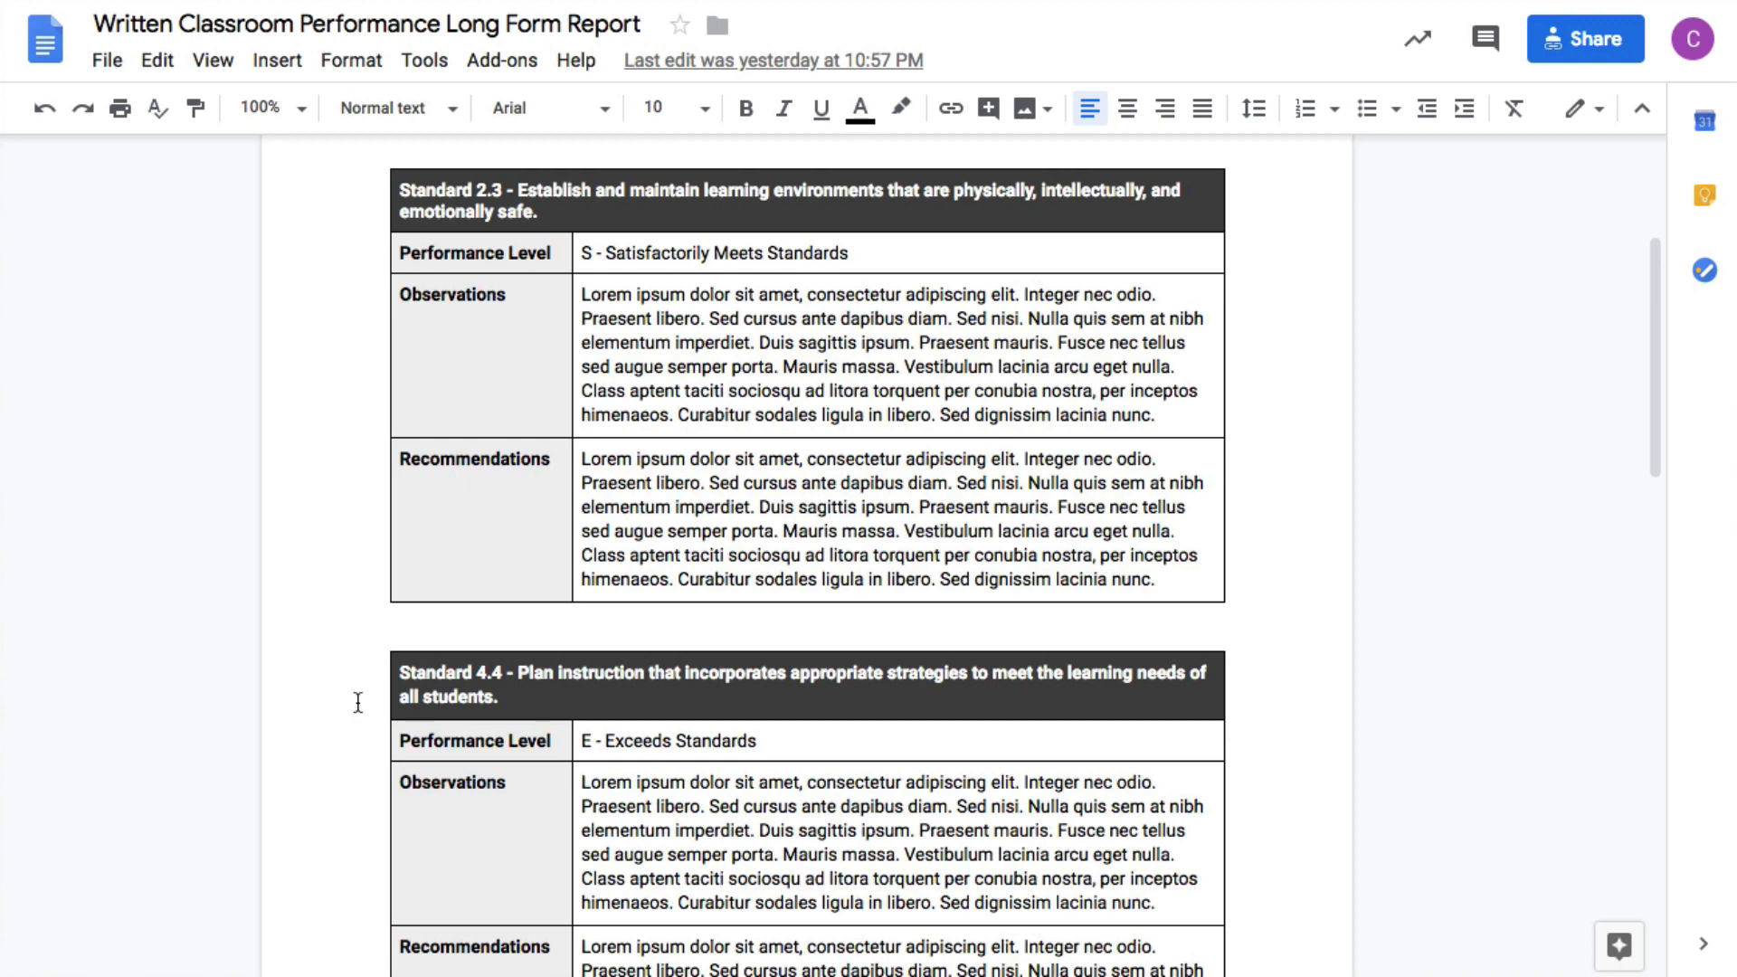
scroll(359, 702, "down", 18)
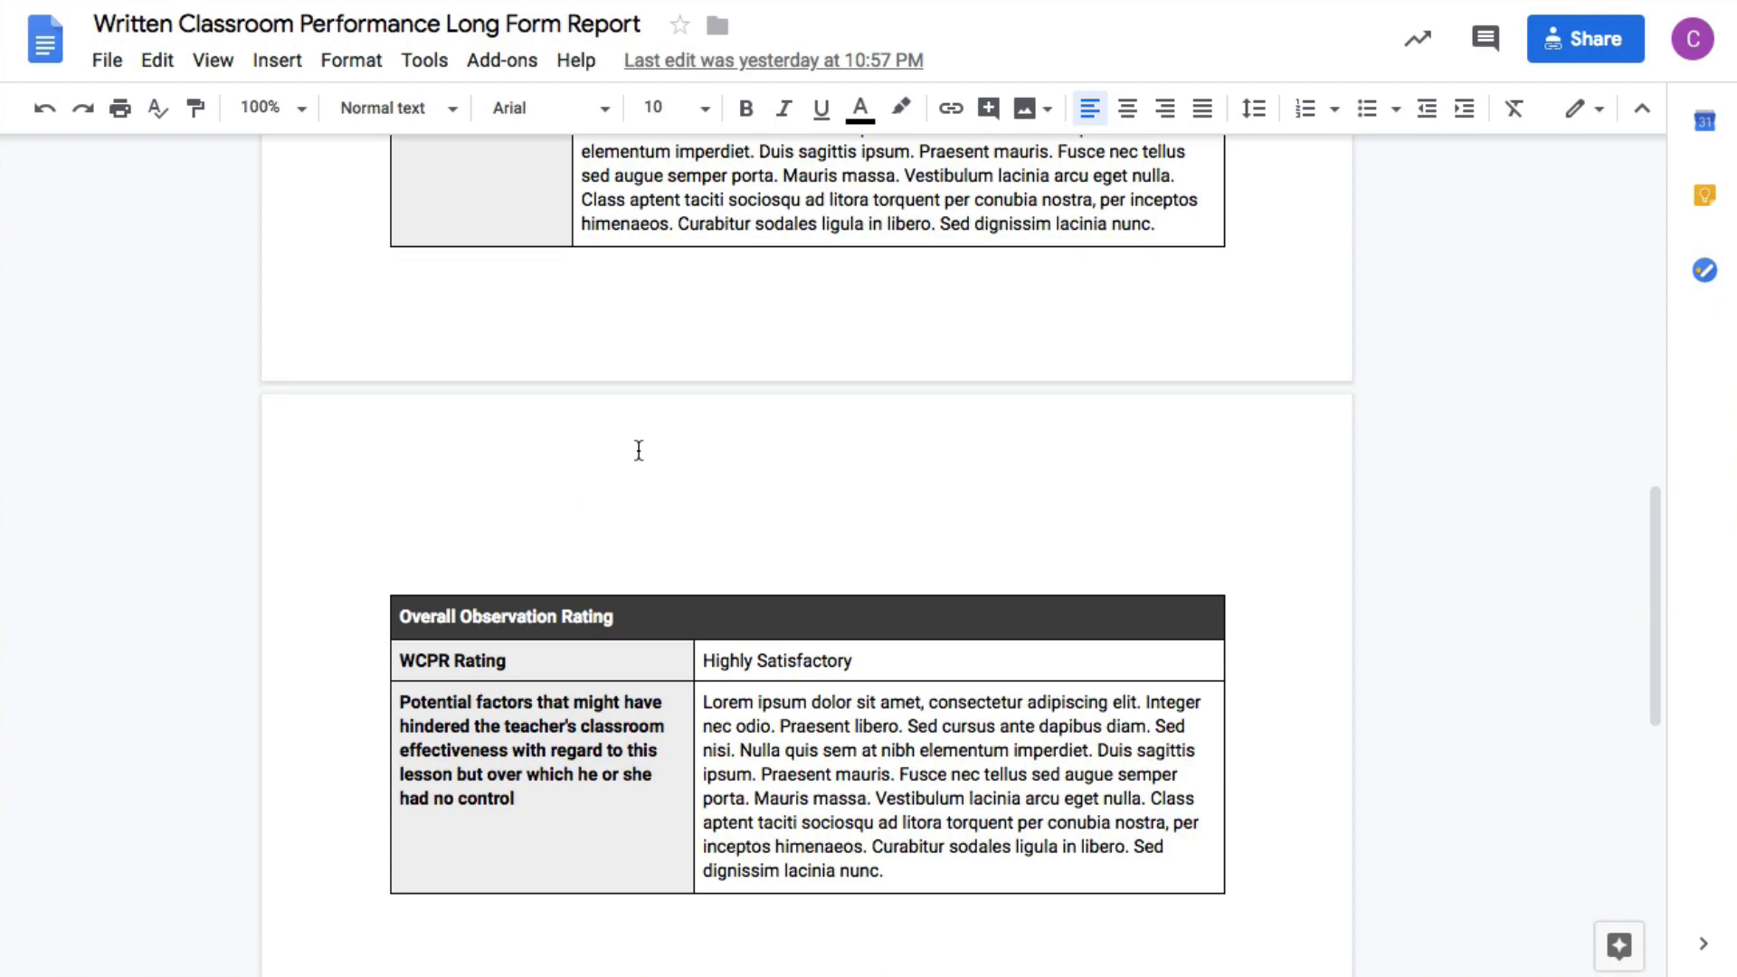
scroll(639, 450, "up", 6)
scroll(639, 449, "up", 12)
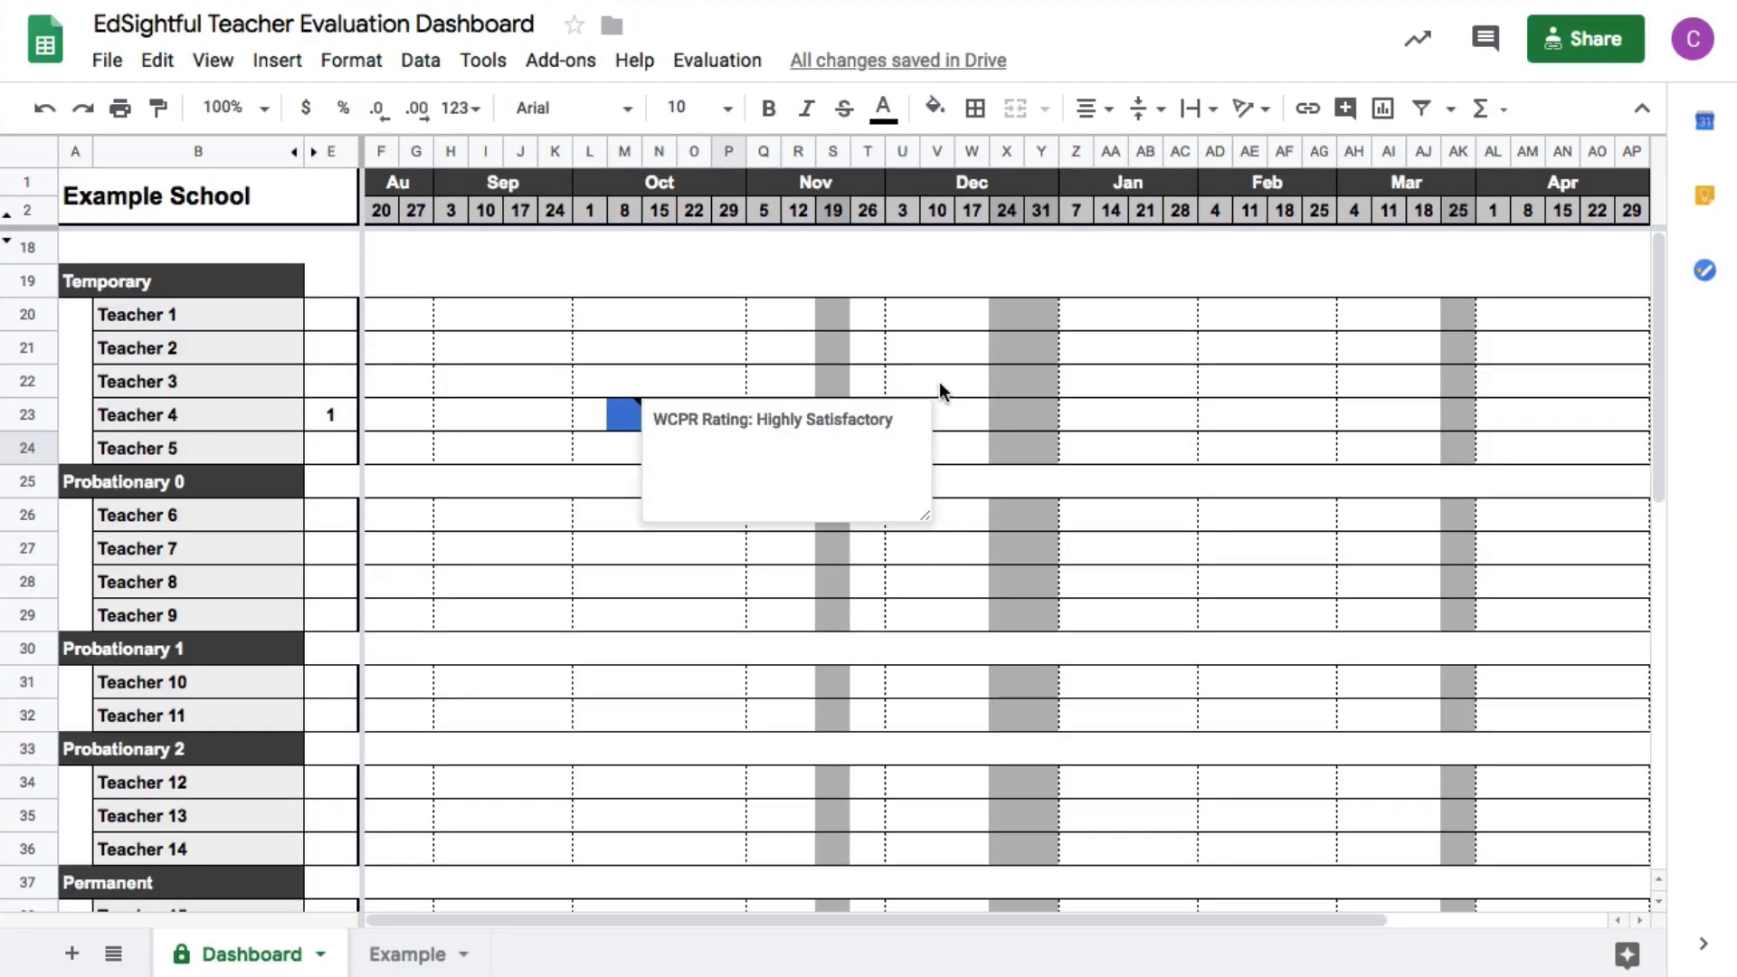
Step: Switch to Gmail, open the "Written Classroom Performance Report for Teacher 4" email and view its attached PDF
left_click(936, 360)
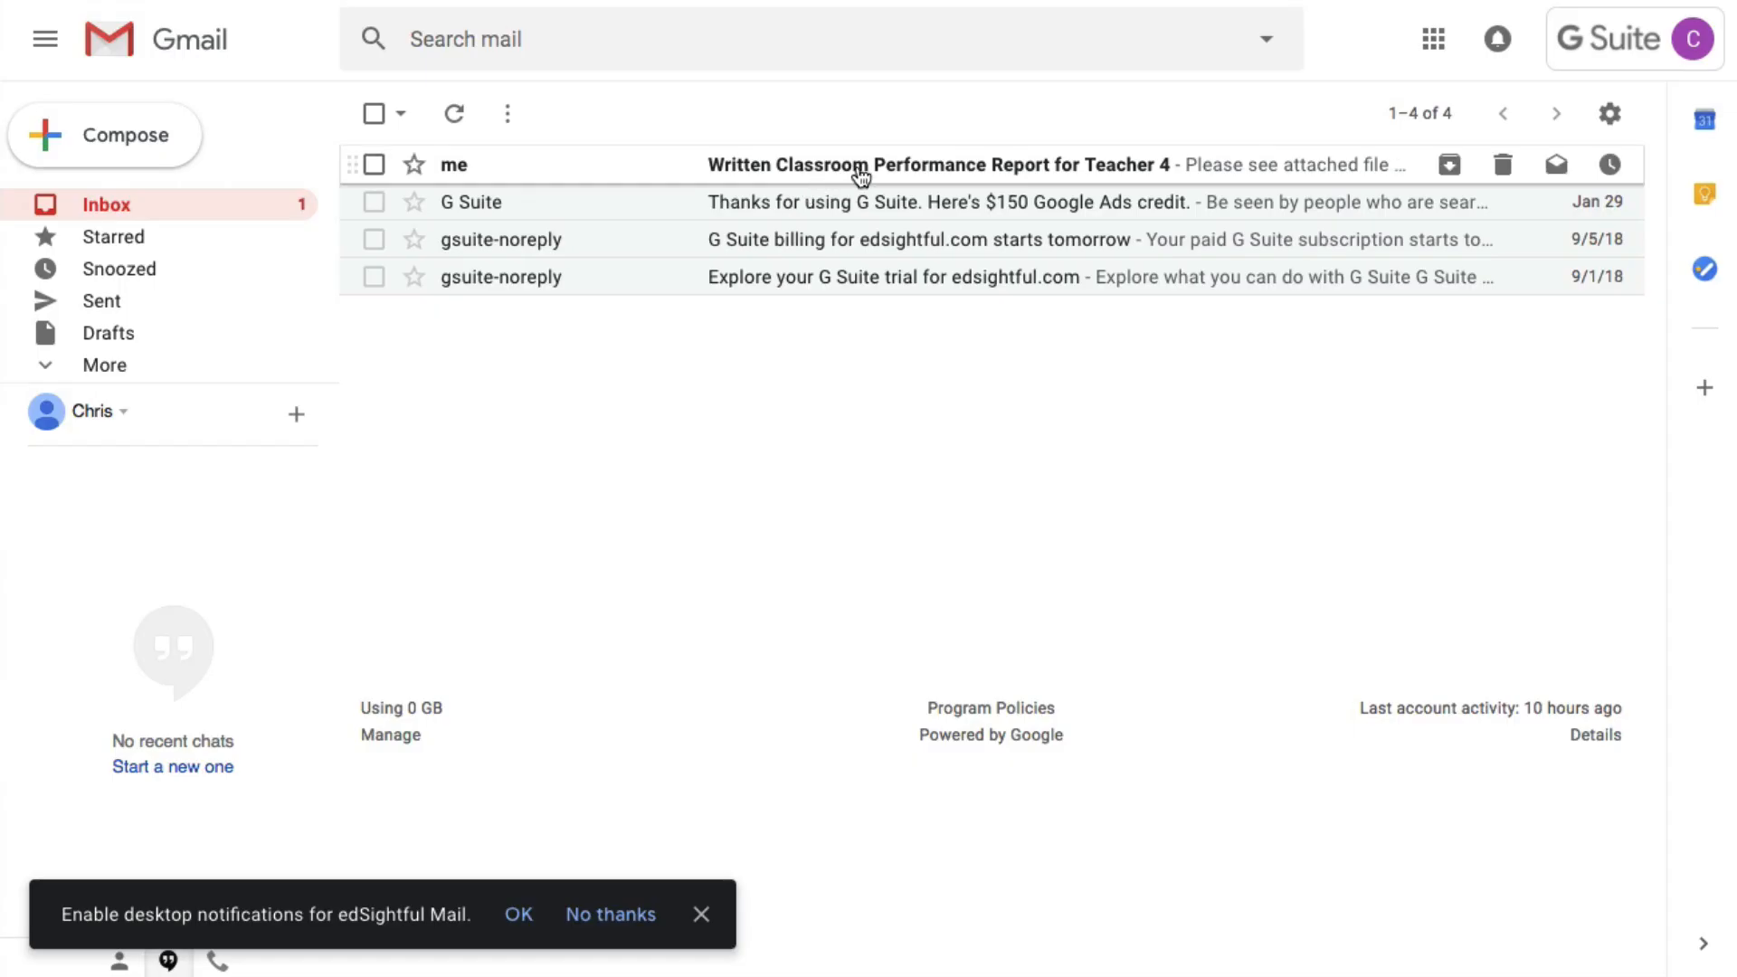
left_click(860, 167)
mouse_move(625, 430)
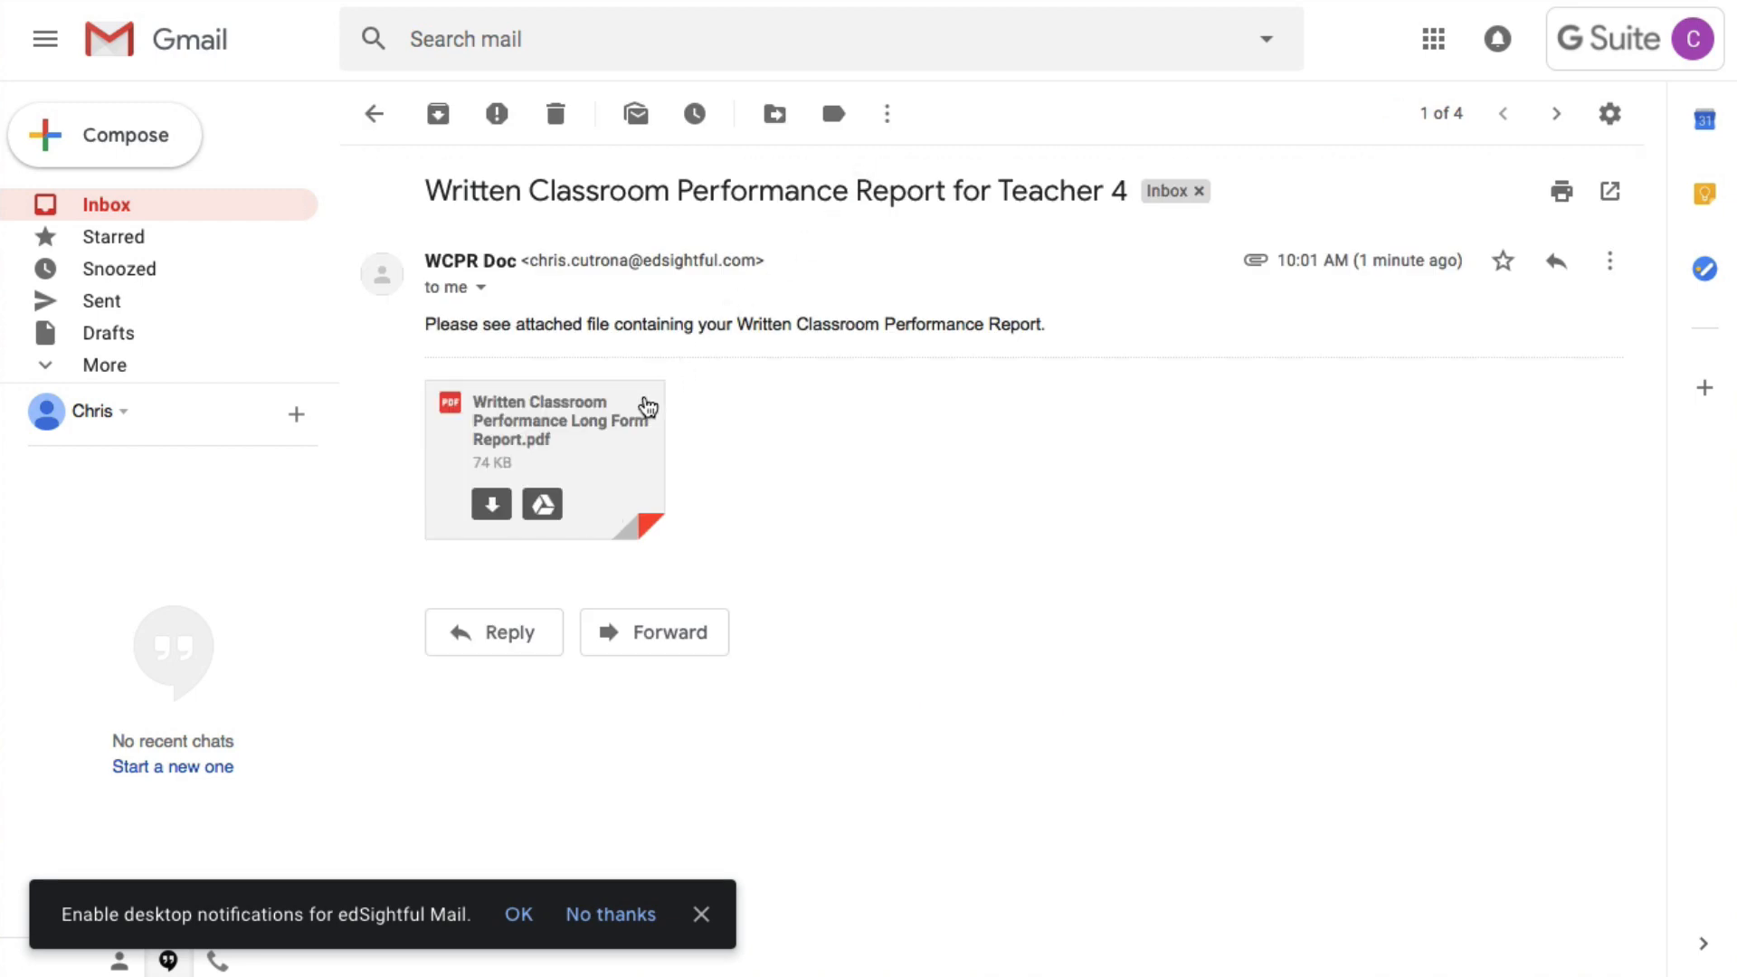
left_click(624, 430)
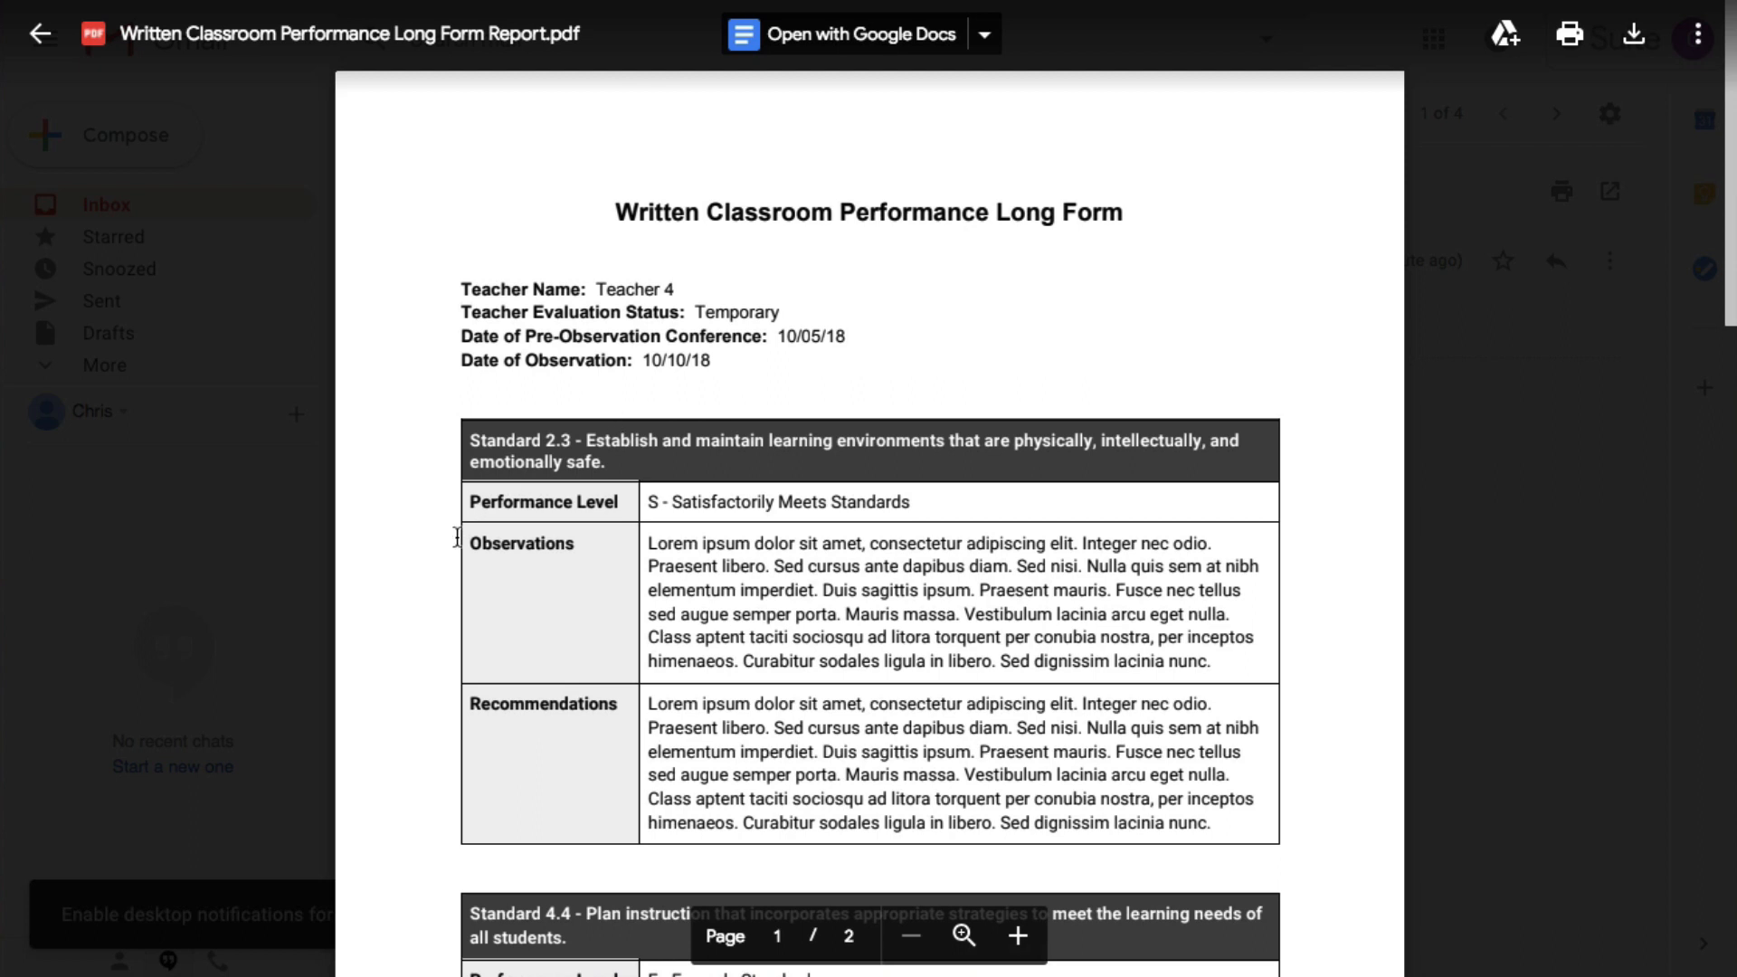
scroll(457, 538, "down", 2)
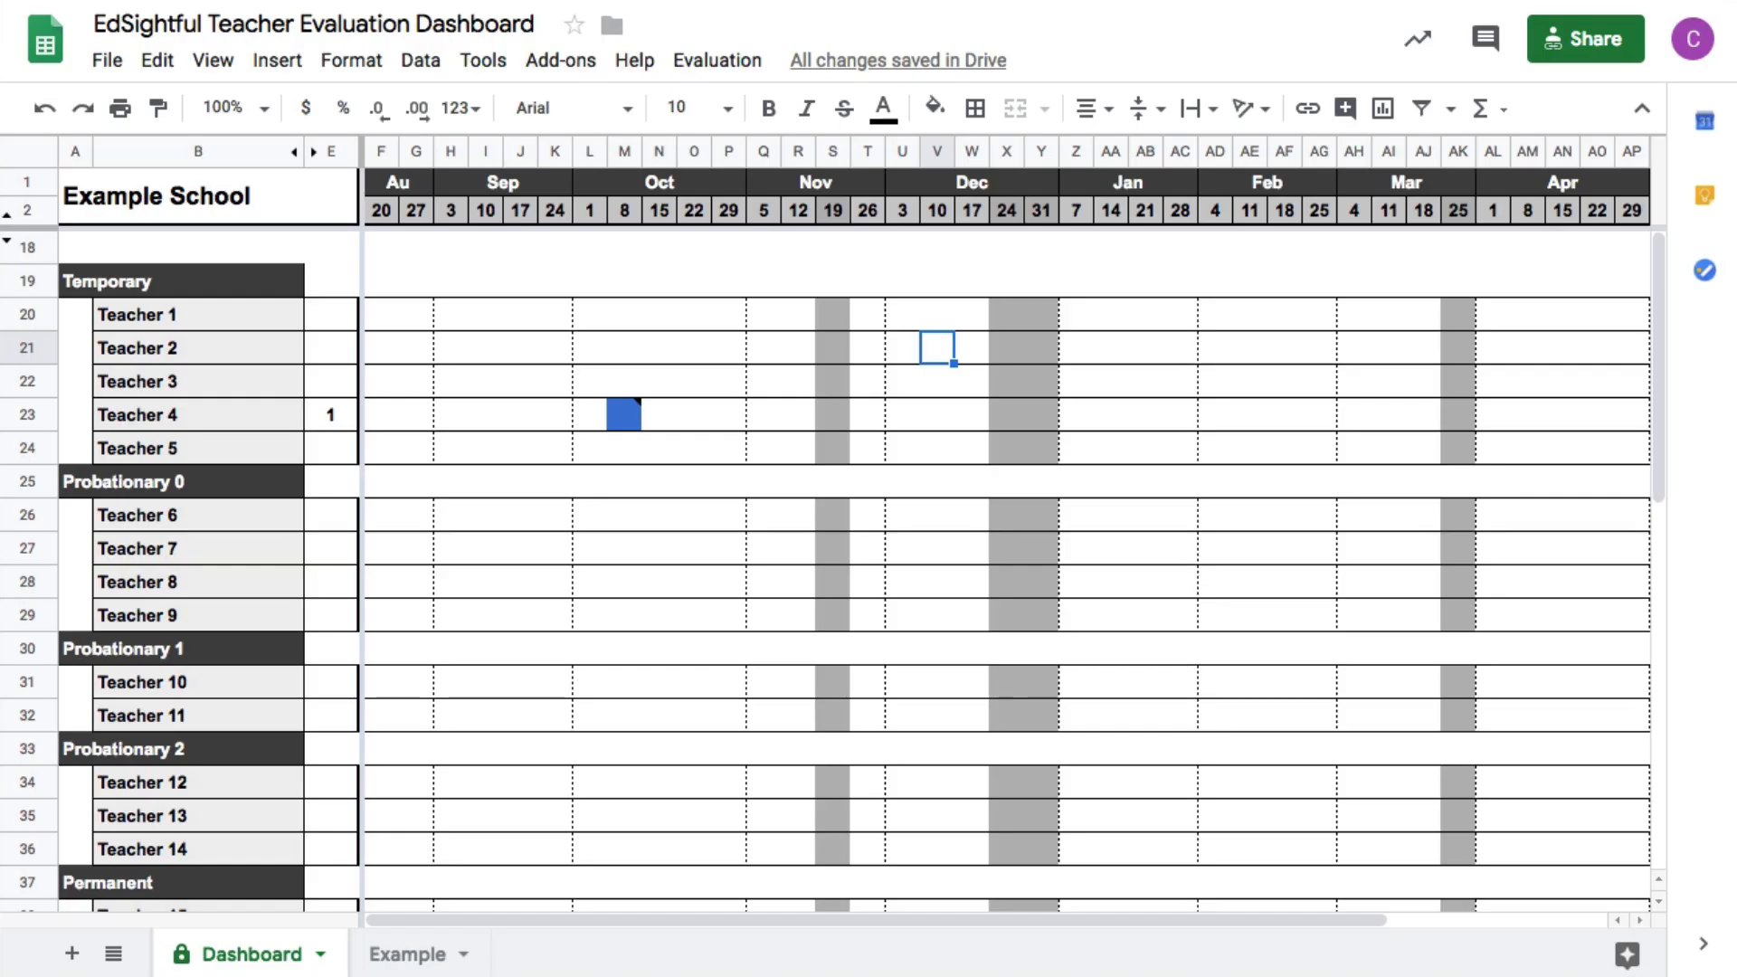
Step: Return to the dashboard spreadsheet and view the Example sheet's color-coded ratings, from Unsatisfactory to Outstanding, across all teachers
left_click(705, 447)
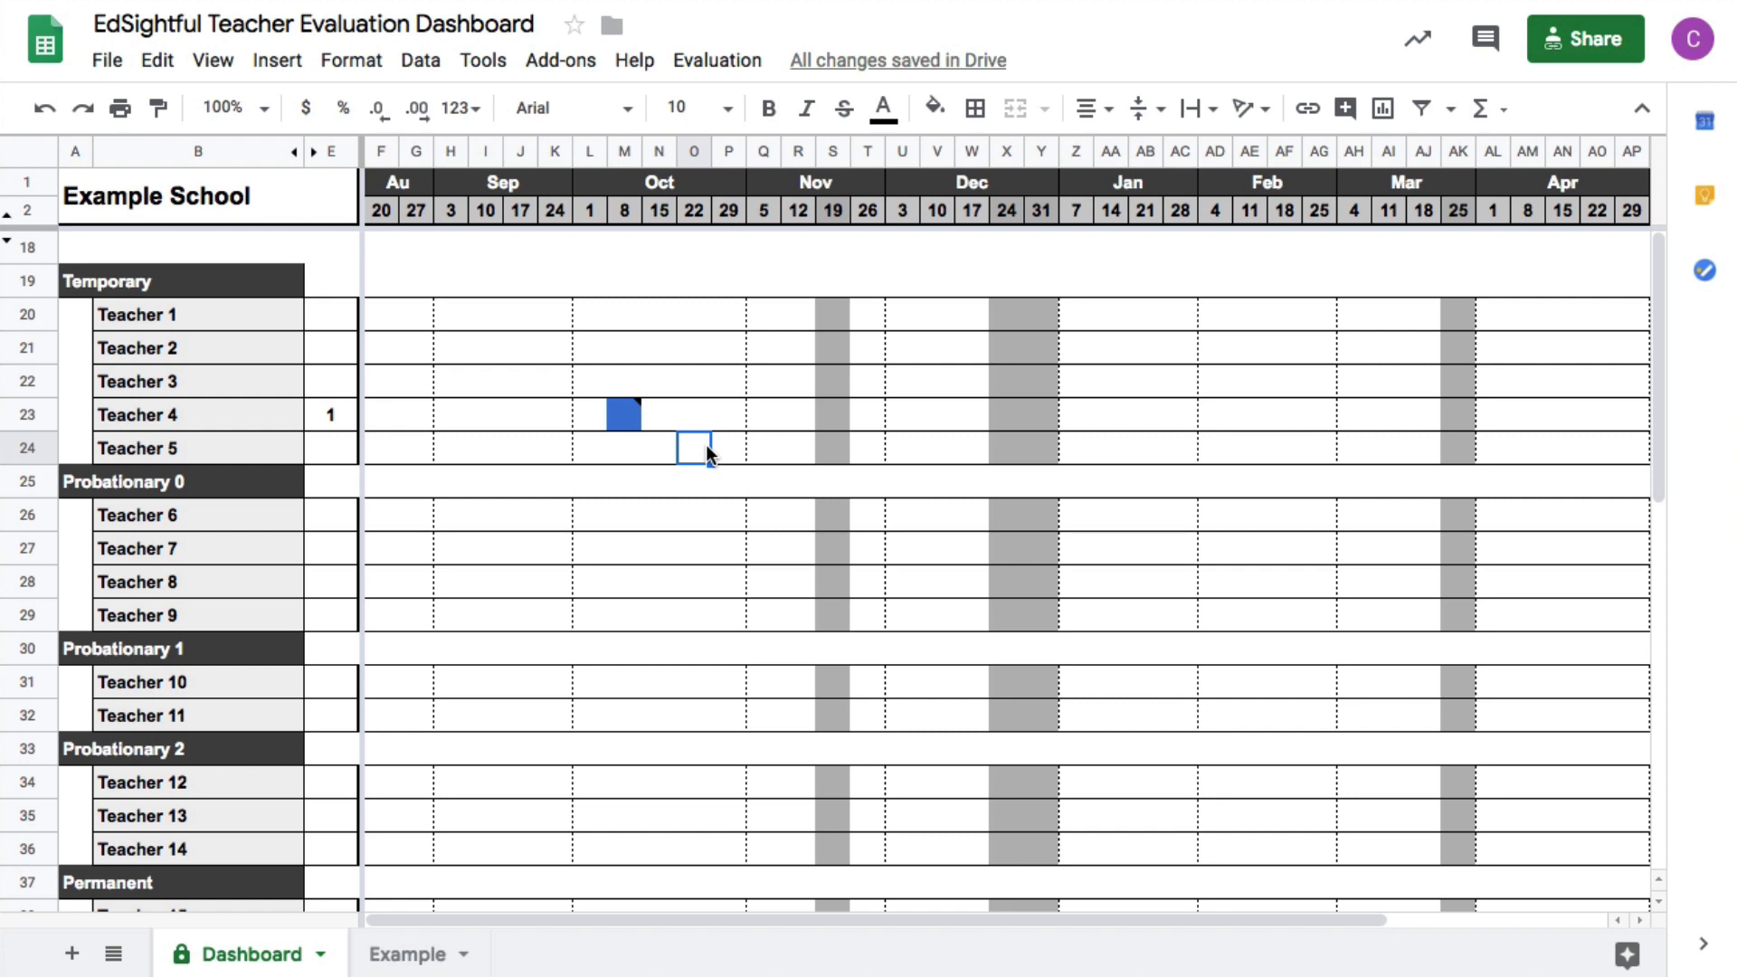
left_click(416, 956)
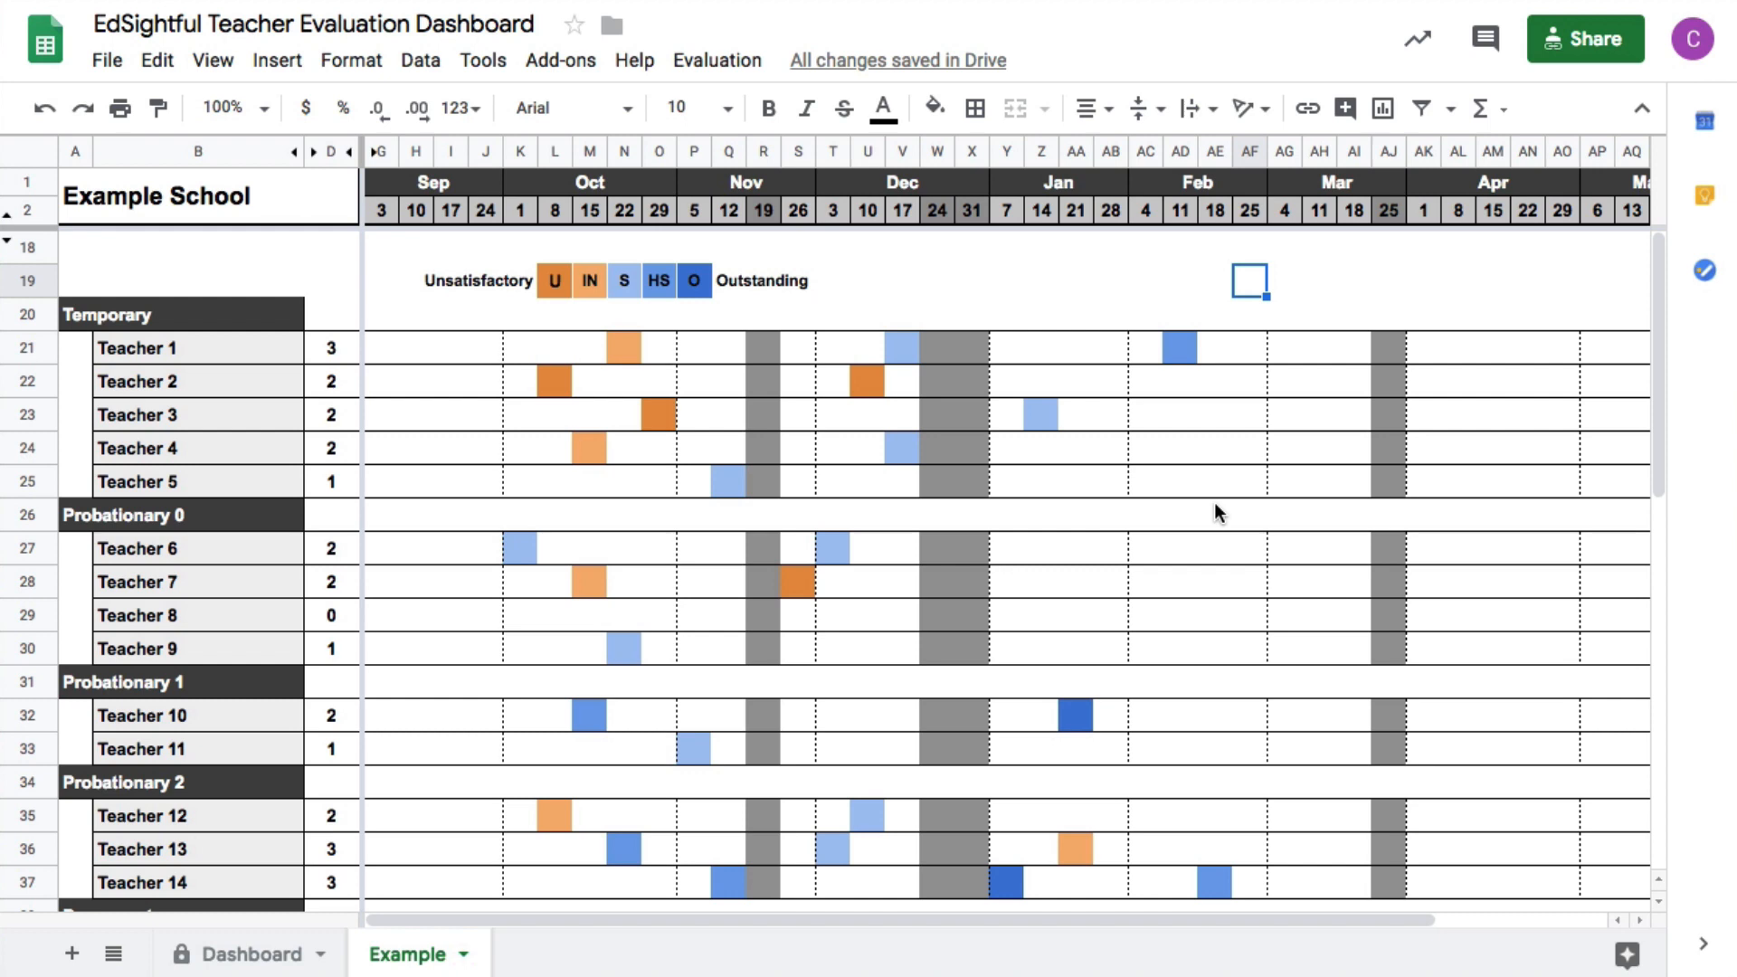
left_click(1037, 283)
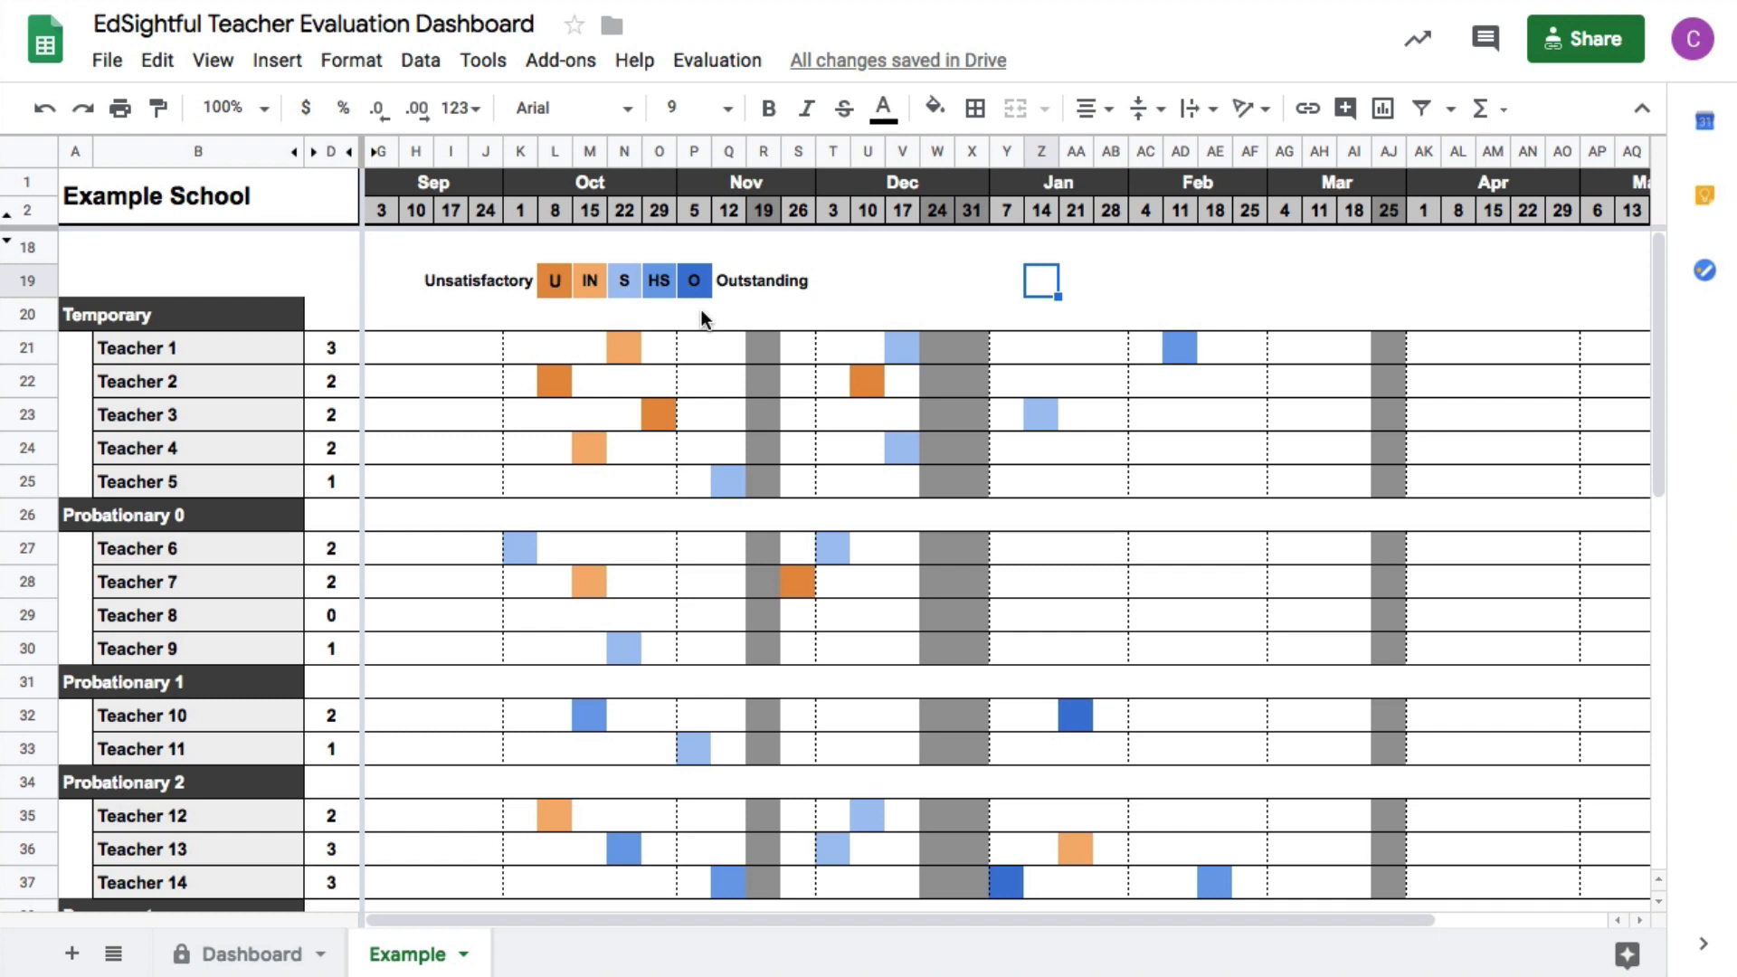
left_click(1277, 285)
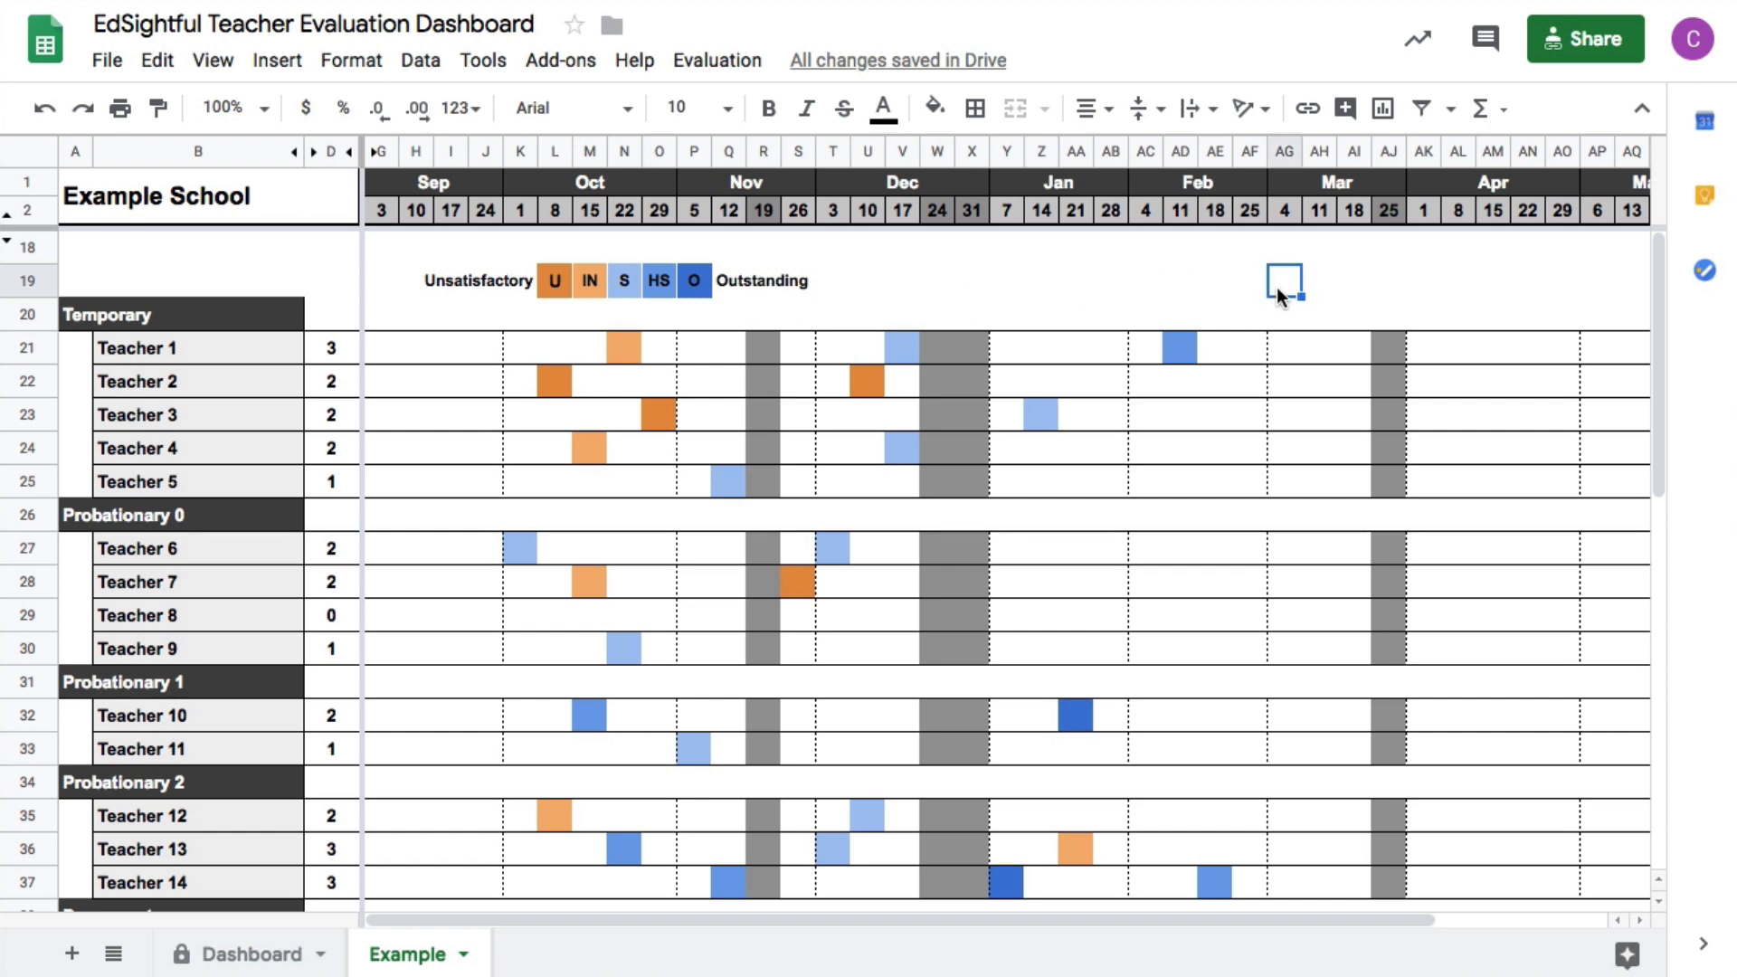